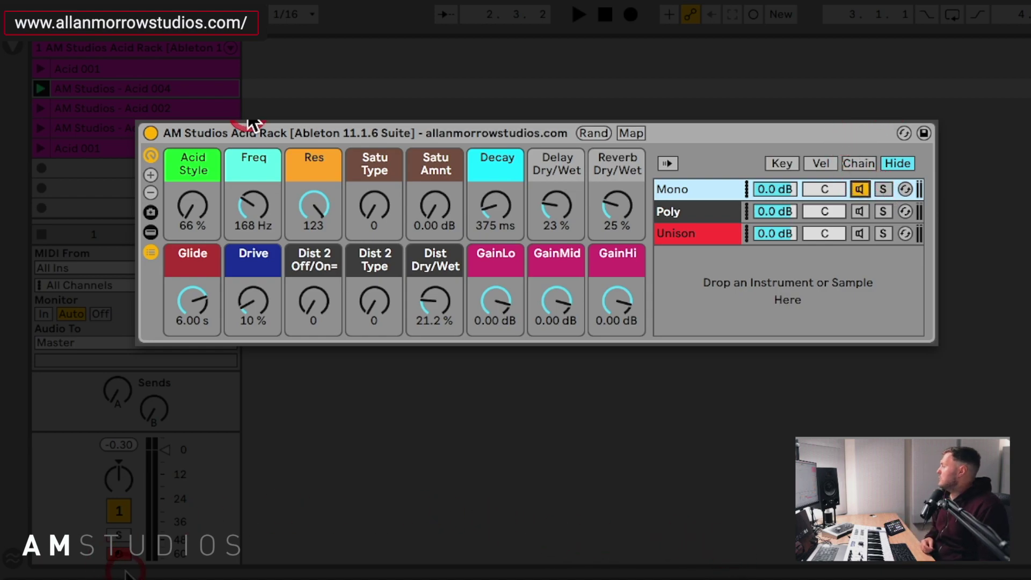
Play the AM Studios - Acid 004 clip and audition the rack's Acid Style control
left_click(190, 175)
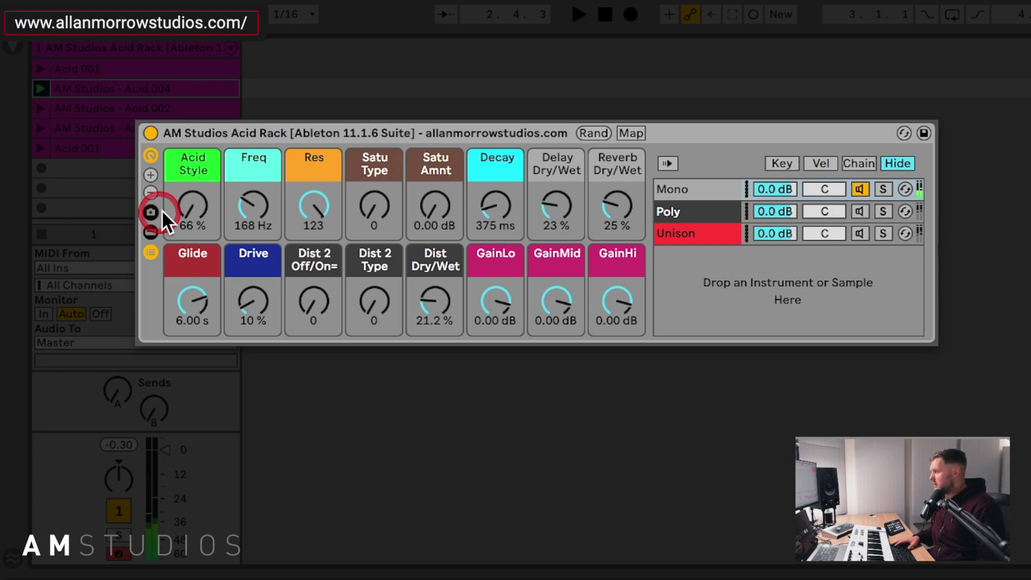
left_click(191, 211)
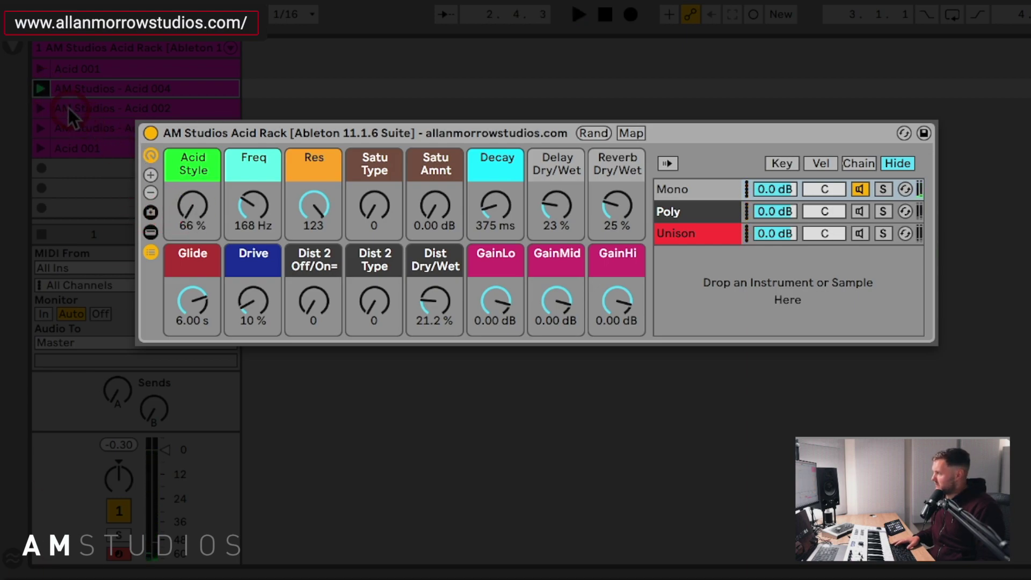
left_click(43, 90)
mouse_move(202, 203)
left_mouse_down()
mouse_move(211, 190)
mouse_move(201, 225)
mouse_move(201, 207)
left_mouse_up()
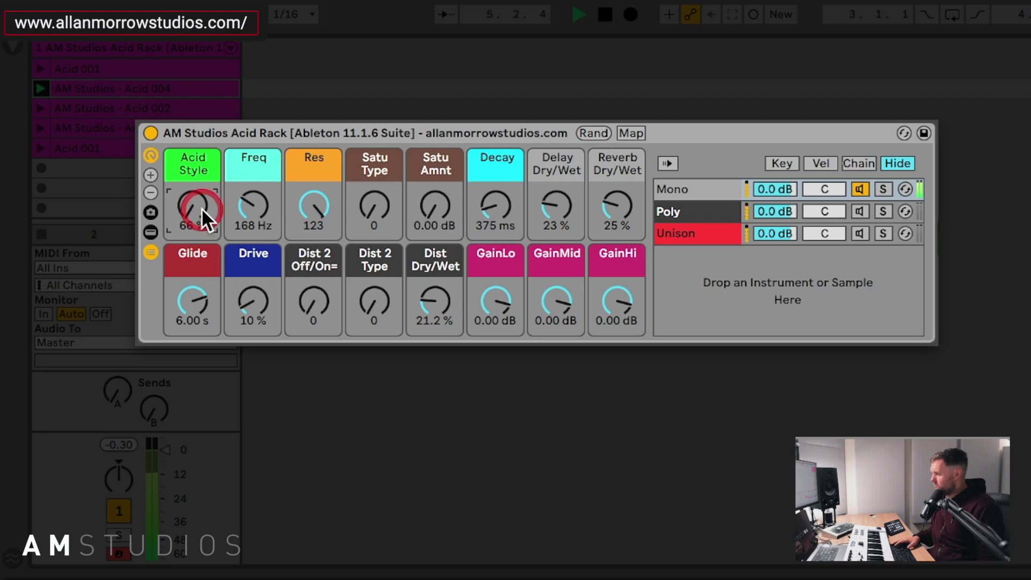
key("space")
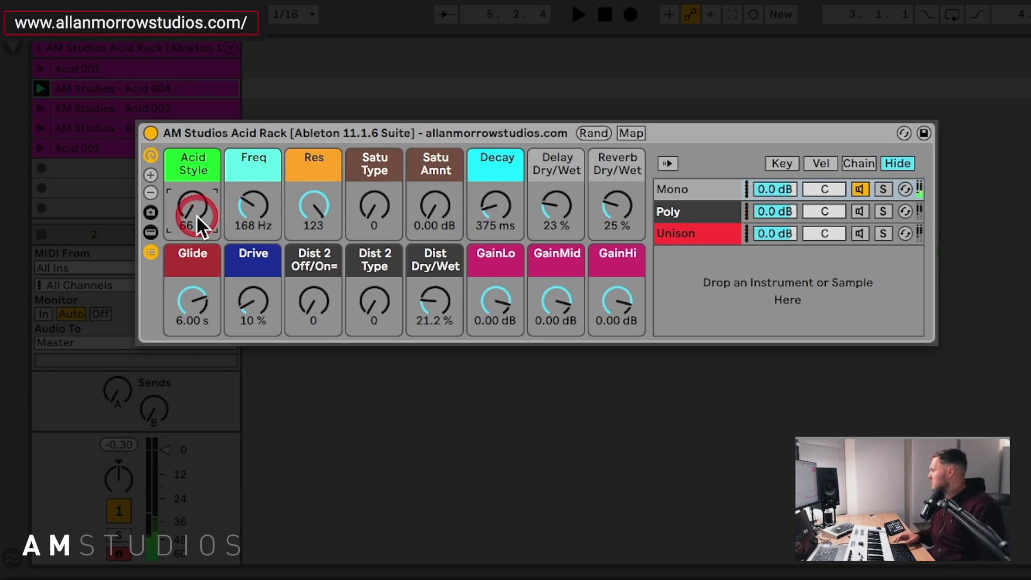
left_click(196, 214)
Raise the rack's Freq to 558 Hz while the clip plays
left_click(266, 210)
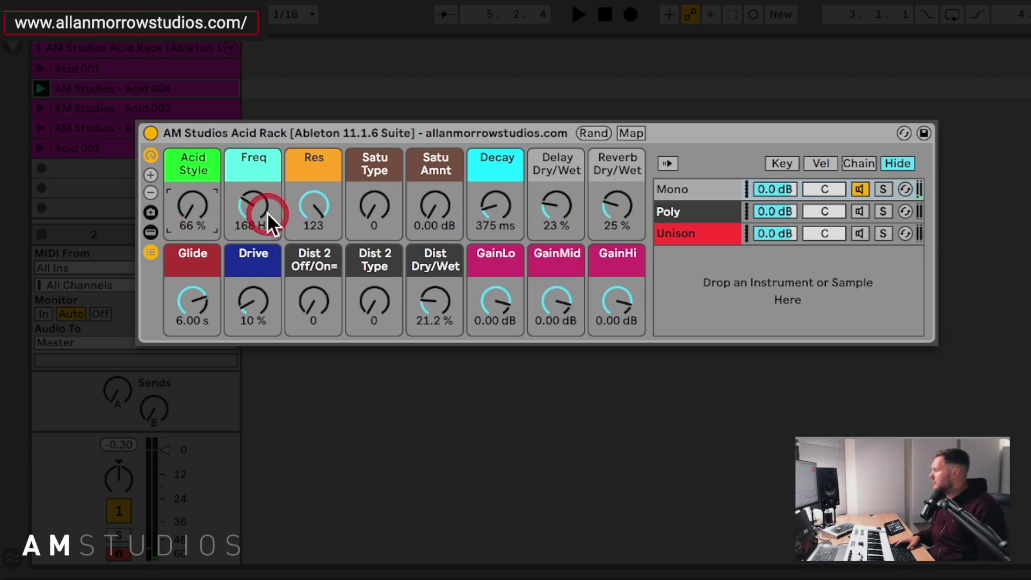
key("space")
mouse_move(260, 207)
left_mouse_down()
mouse_move(259, 162)
mouse_move(260, 211)
mouse_move(260, 190)
left_mouse_up()
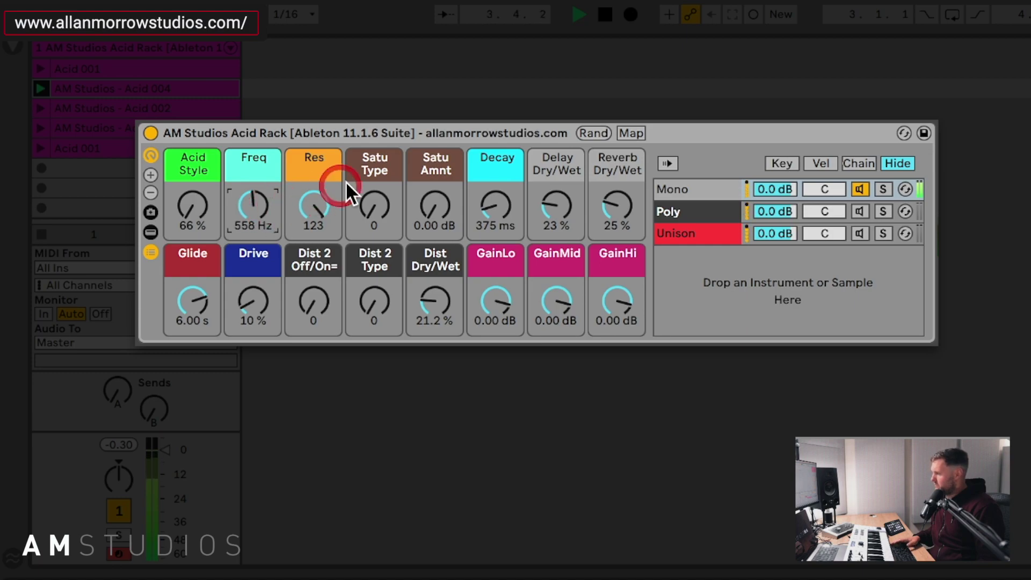
key("space")
Open the notes of the AM Studios - Acid 004 clip and enlarge the velocity lane
double_click(163, 92)
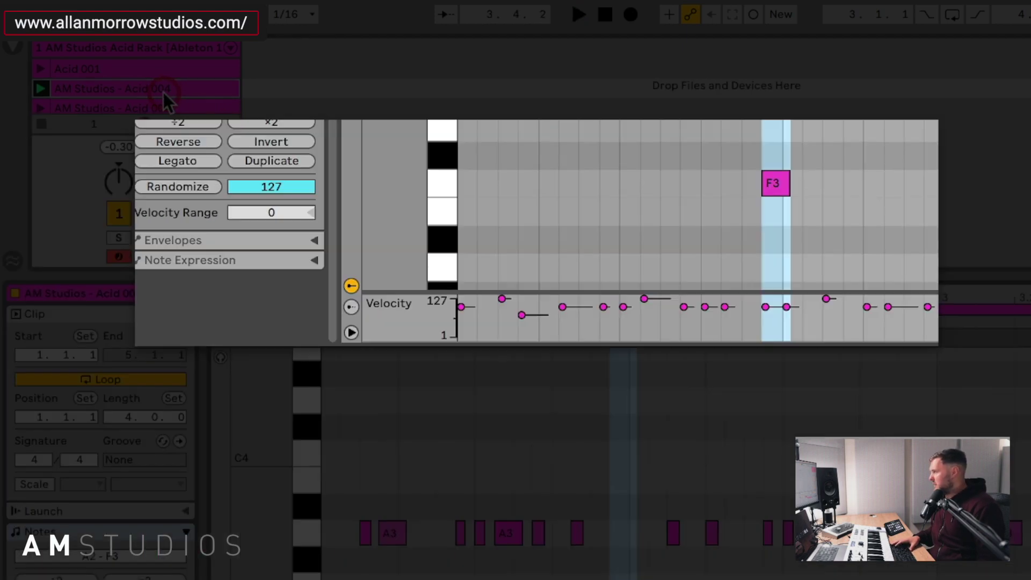
left_click(631, 560)
left_click_drag(913, 291, 928, 189)
left_click(664, 280)
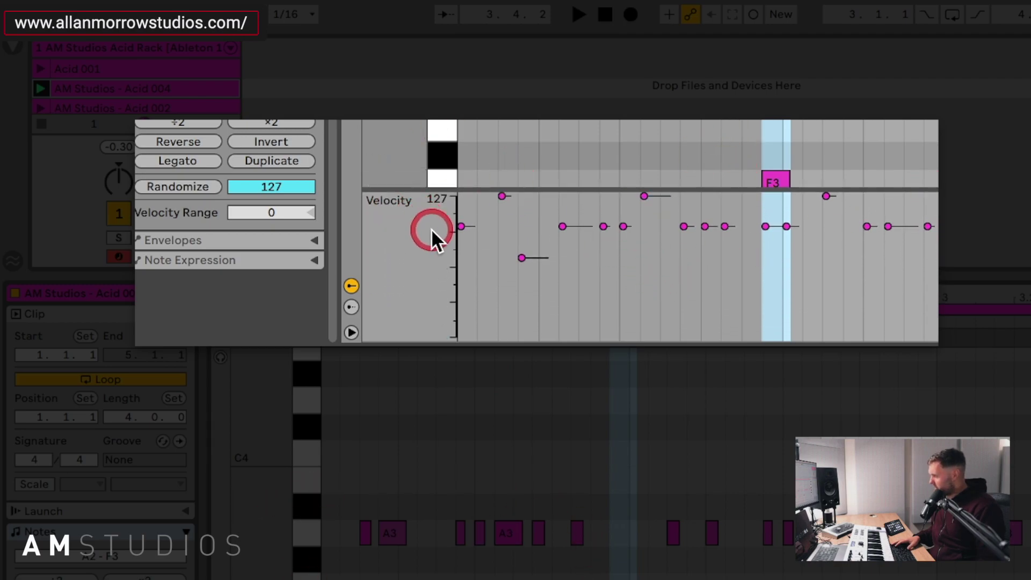
Lower the velocities of the first two notes, raise the fourth note's velocity to 127, and audition the clip
left_click(462, 226)
left_click_drag(463, 228, 461, 273)
left_click_drag(498, 199, 502, 237)
left_click_drag(562, 226, 562, 314)
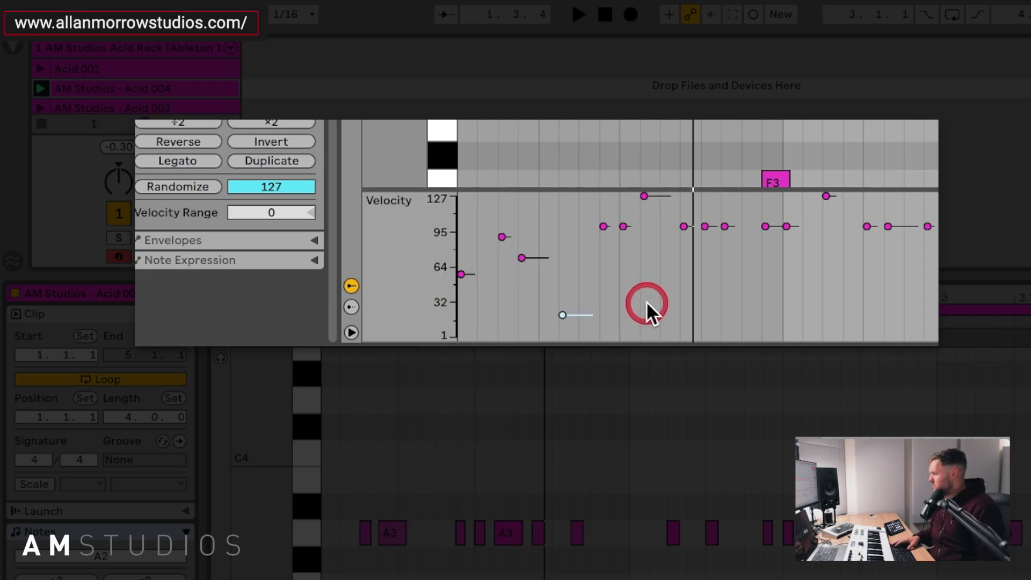
left_click_drag(563, 315, 562, 196)
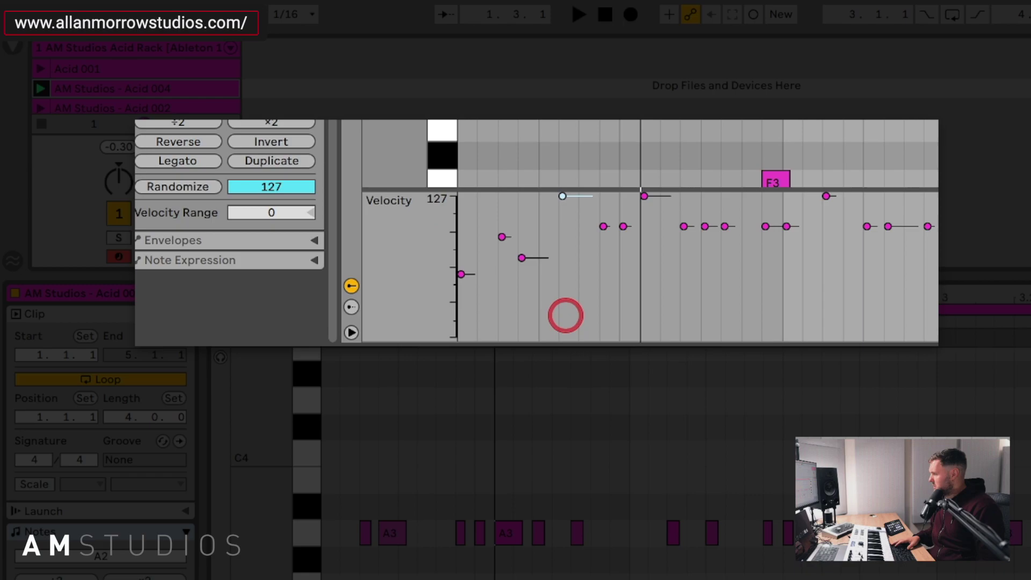
key("space")
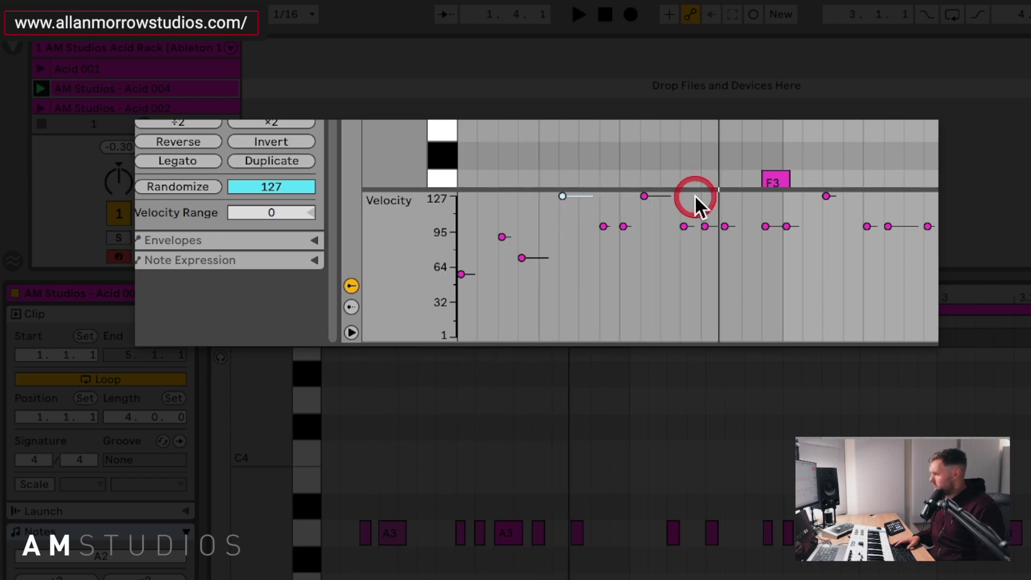
key("space")
Lower the velocities of five mid-clip notes to between about 25 and 60 and play the clip
mouse_move(644, 196)
left_mouse_down()
mouse_move(644, 290)
mouse_move(706, 311)
left_mouse_up()
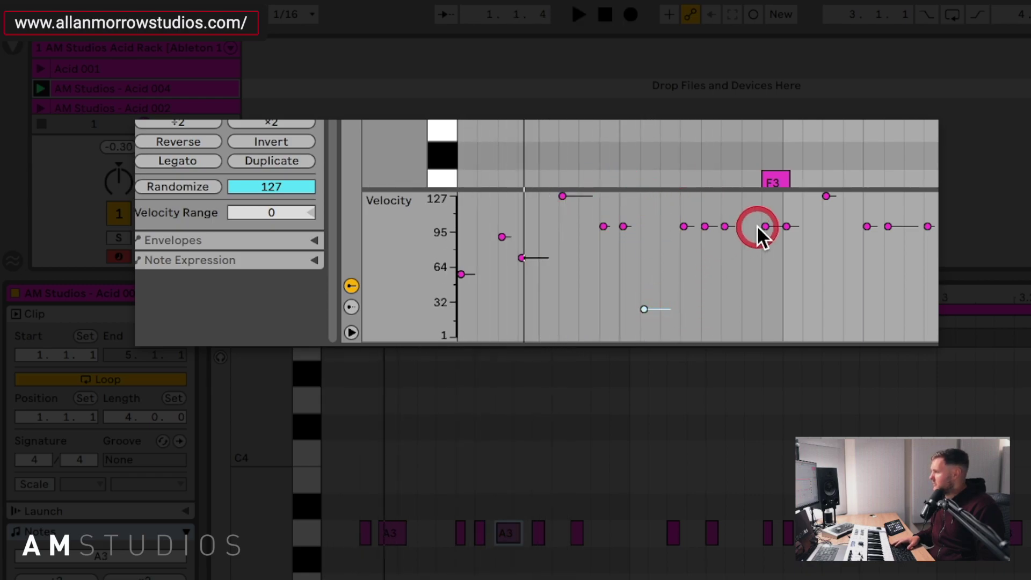
left_click_drag(765, 226, 765, 281)
mouse_move(725, 226)
left_mouse_down()
mouse_move(722, 300)
mouse_move(705, 228)
mouse_move(704, 274)
left_mouse_up()
left_click(684, 226)
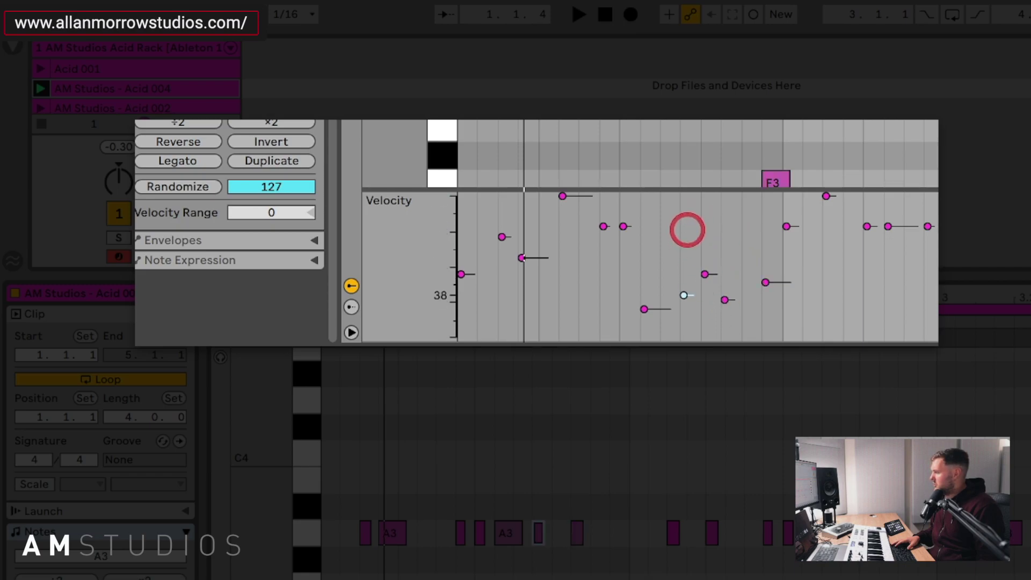
left_click_drag(687, 226, 707, 301)
key("space")
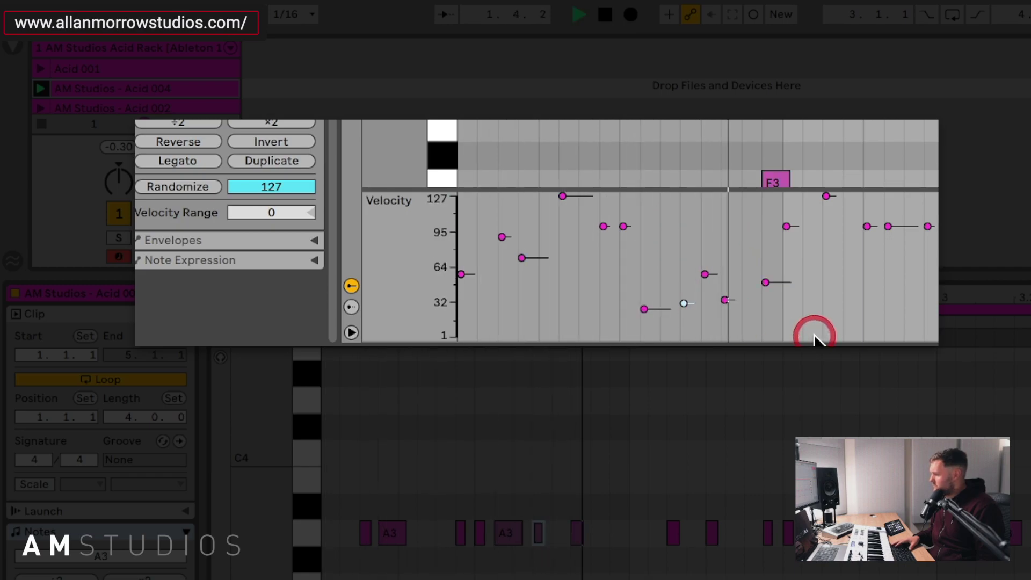
key("space")
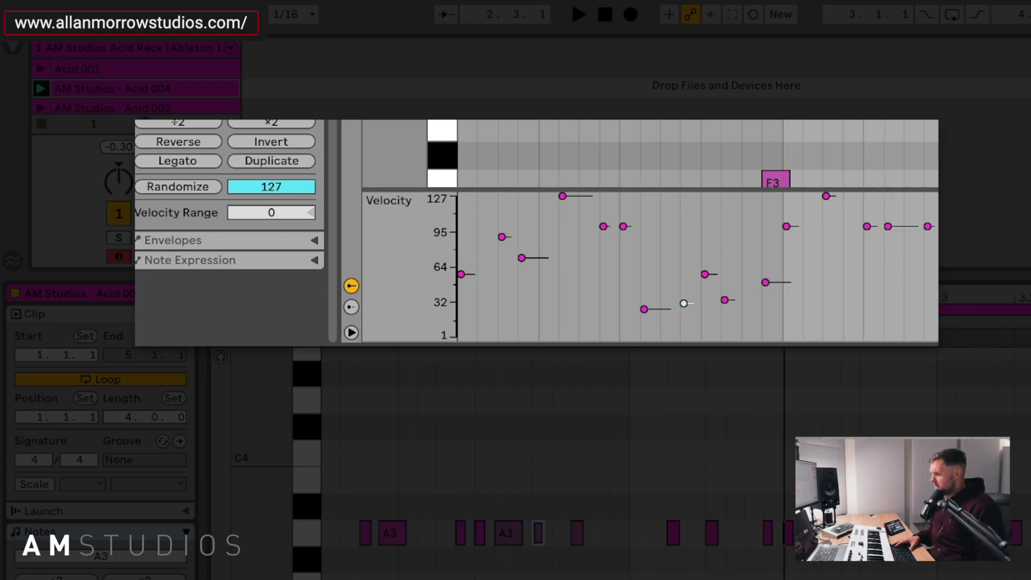
Return to the Acid Rack and sweep its filter during playback, ending with Freq at 121 Hz and Res at 121
key("super+alt+l")
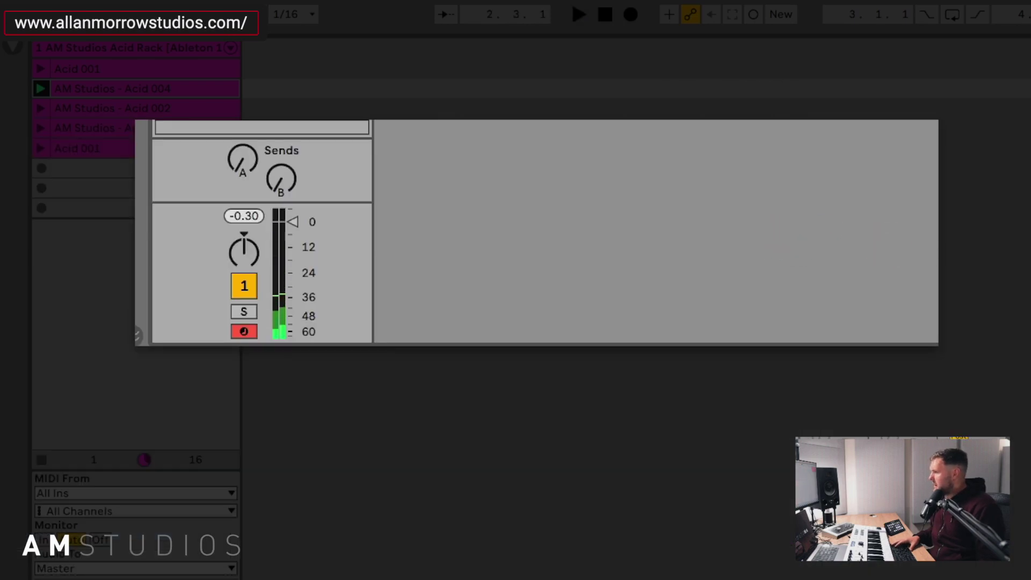
key("shift+Tab")
key("space")
left_click_drag(321, 204, 322, 222)
mouse_move(265, 205)
left_mouse_down()
mouse_move(265, 189)
mouse_move(302, 183)
mouse_move(252, 215)
mouse_move(253, 231)
mouse_move(251, 219)
left_mouse_up()
left_click_drag(311, 209, 311, 203)
mouse_move(248, 207)
left_mouse_down()
mouse_move(248, 197)
mouse_move(248, 211)
left_mouse_up()
left_click_drag(311, 203, 312, 209)
left_click_drag(251, 200, 254, 192)
Raise Satu Amnt to 22.1 dB and audition the saturation
left_click(423, 159)
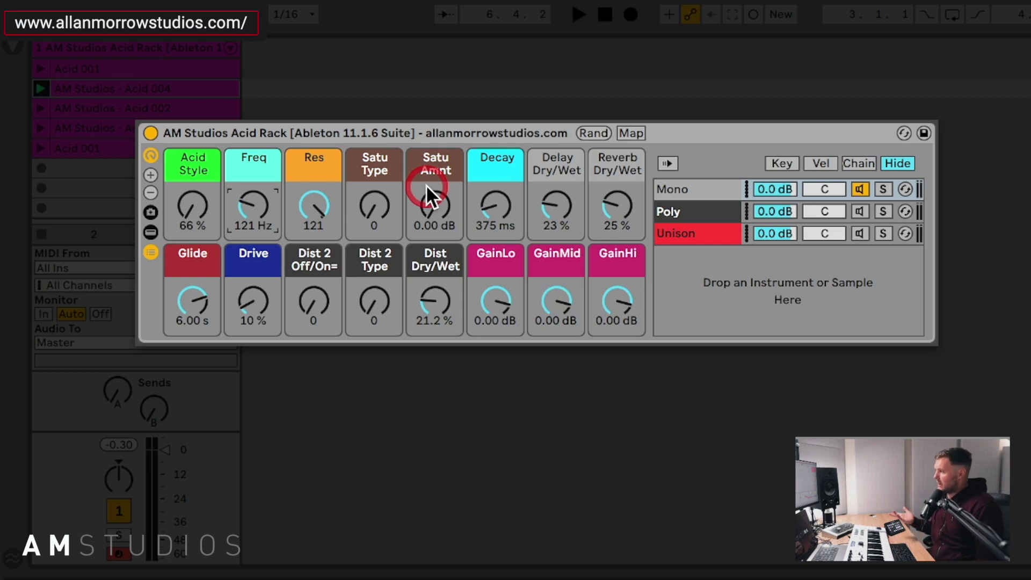
mouse_move(432, 198)
left_mouse_down()
mouse_move(433, 174)
mouse_move(433, 198)
left_mouse_up()
key("space")
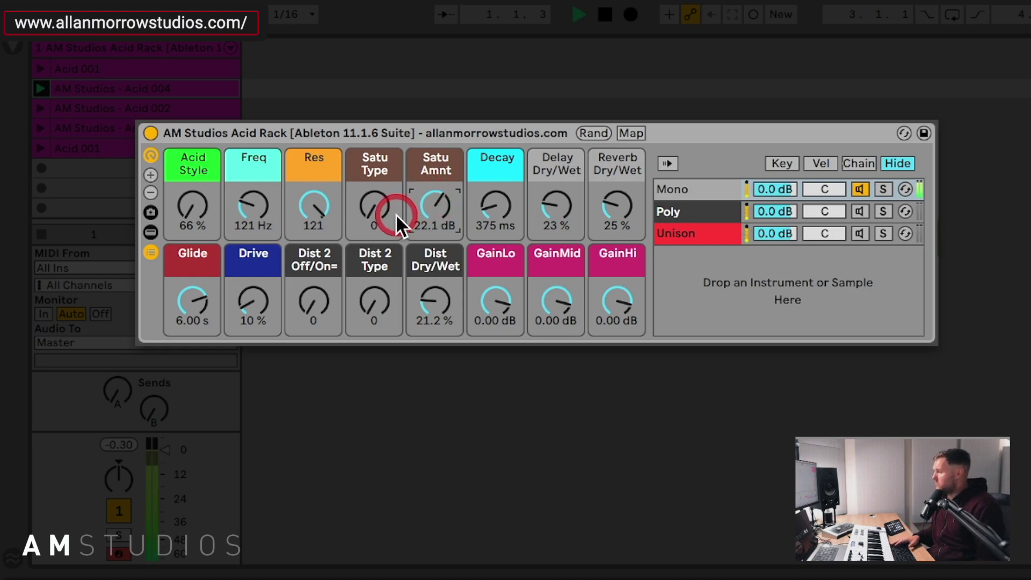
key("space")
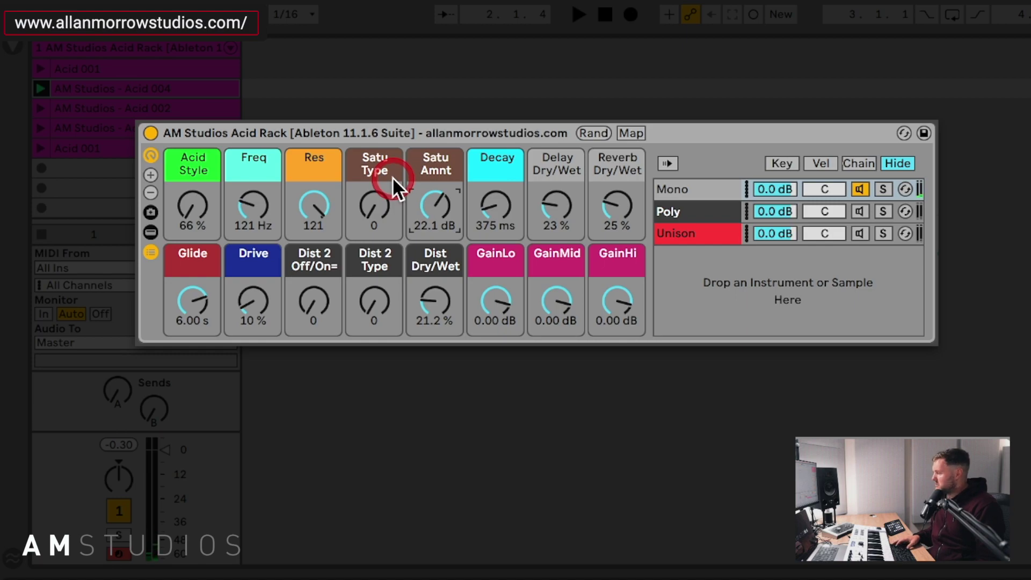
Try Satu Type at 44 and 97 during playback, and reset Satu Type to 0 and Satu Amnt to 0.00 dB
mouse_move(371, 204)
left_mouse_down()
mouse_move(371, 175)
mouse_move(375, 207)
left_mouse_up()
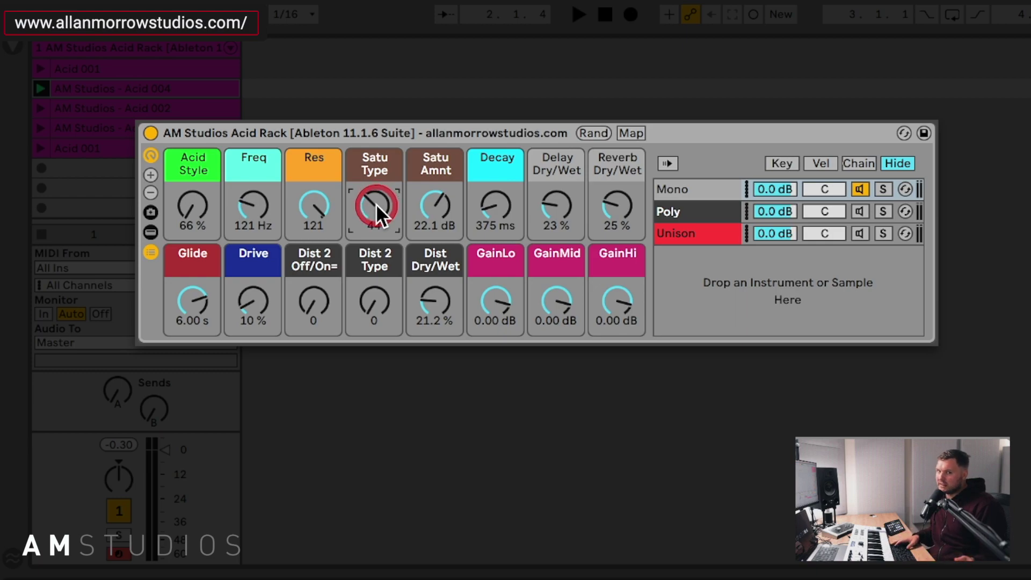
key("space")
left_click_drag(377, 203, 376, 242)
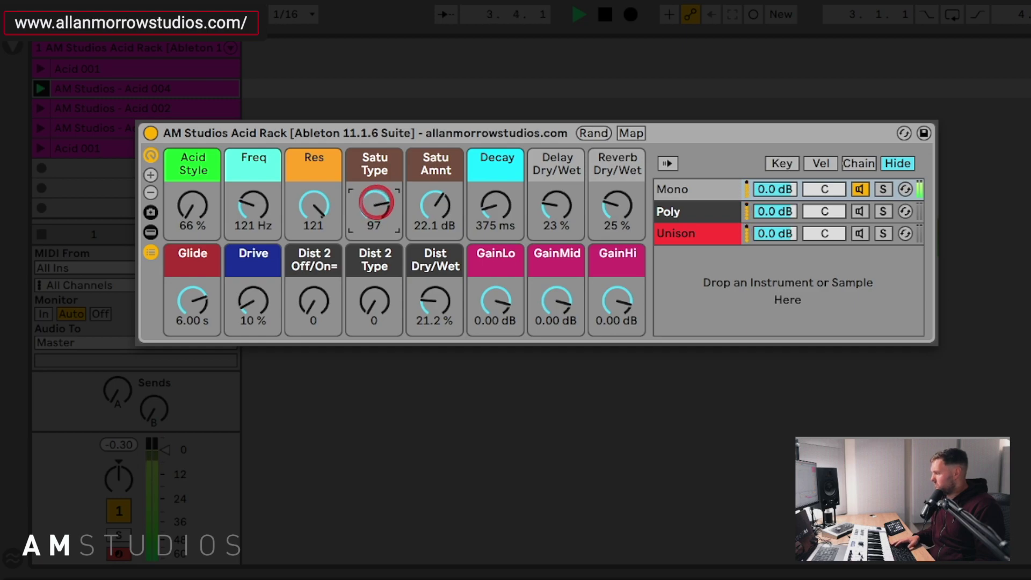
key("space")
left_click_drag(441, 199, 440, 244)
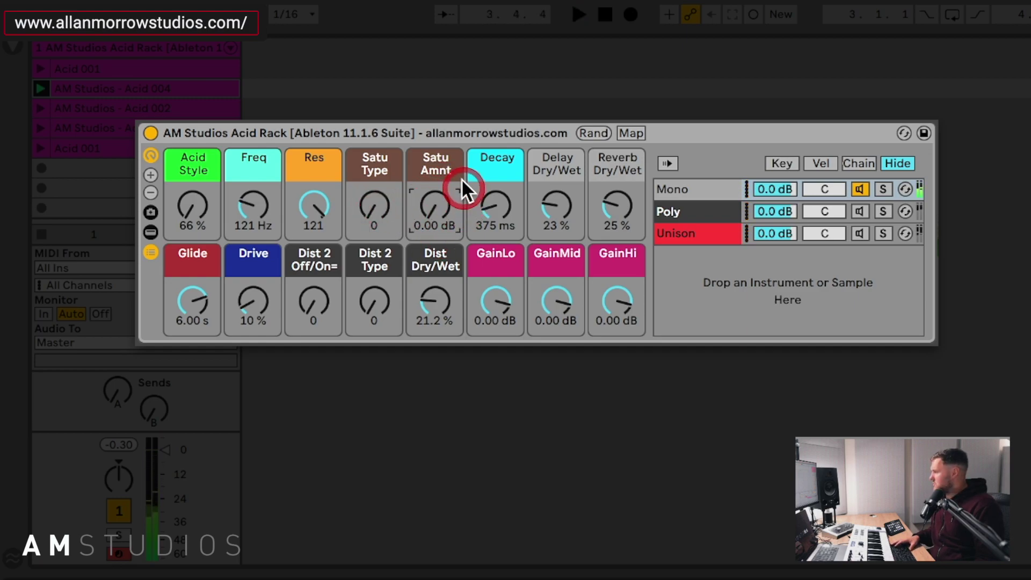
Lengthen Decay to 2.23 s and open Freq to 1.14 kHz during playback
key("space")
left_click_drag(507, 208, 507, 191)
left_click_drag(230, 204, 230, 189)
left_click(489, 208)
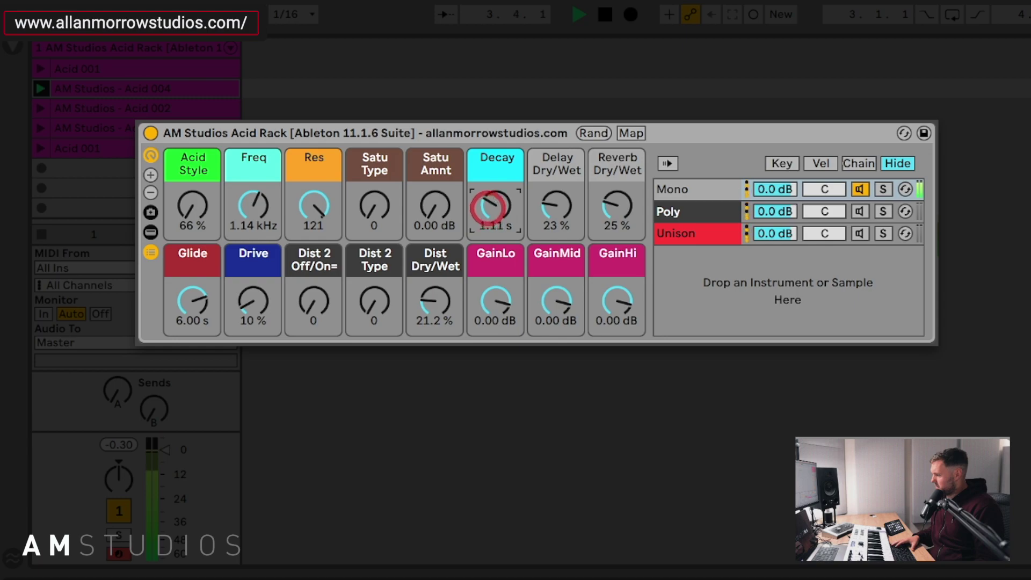
left_click_drag(487, 207, 487, 183)
key("space")
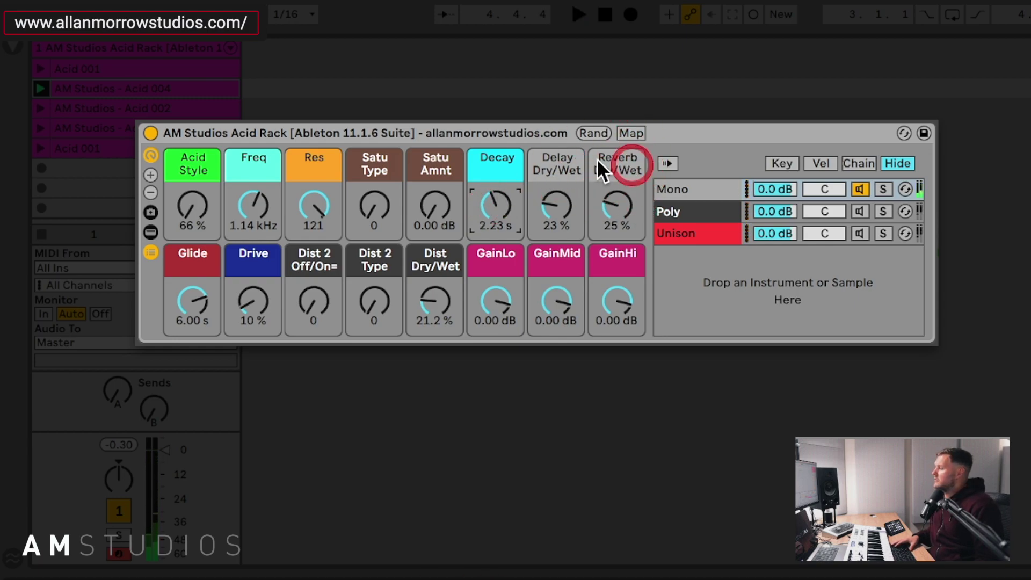
Raise Delay Dry/Wet to 53% and Reverb Dry/Wet to 51% while the clip plays
left_click(557, 203)
left_click(567, 200)
left_click(337, 195)
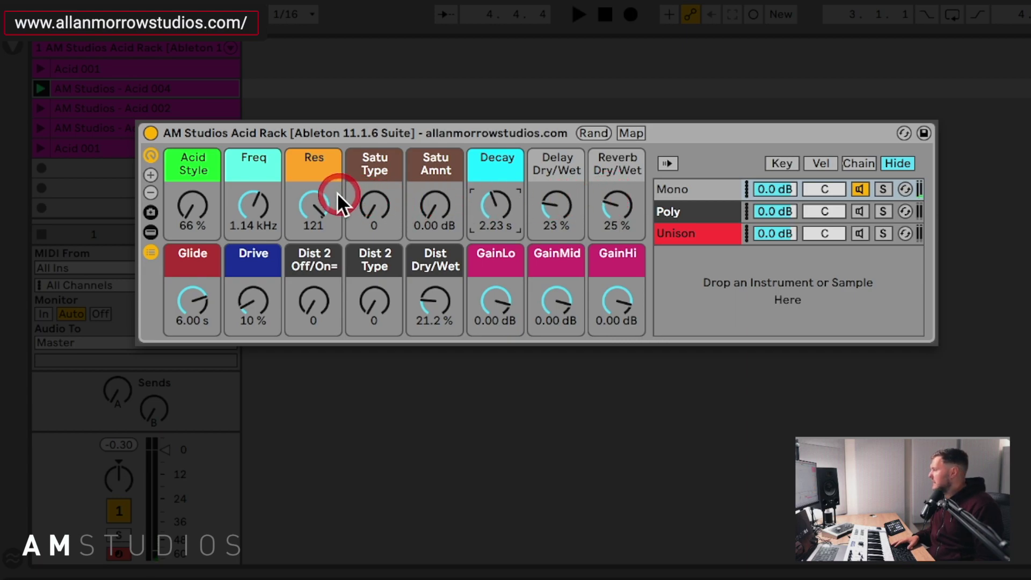
key("space")
left_click(270, 203)
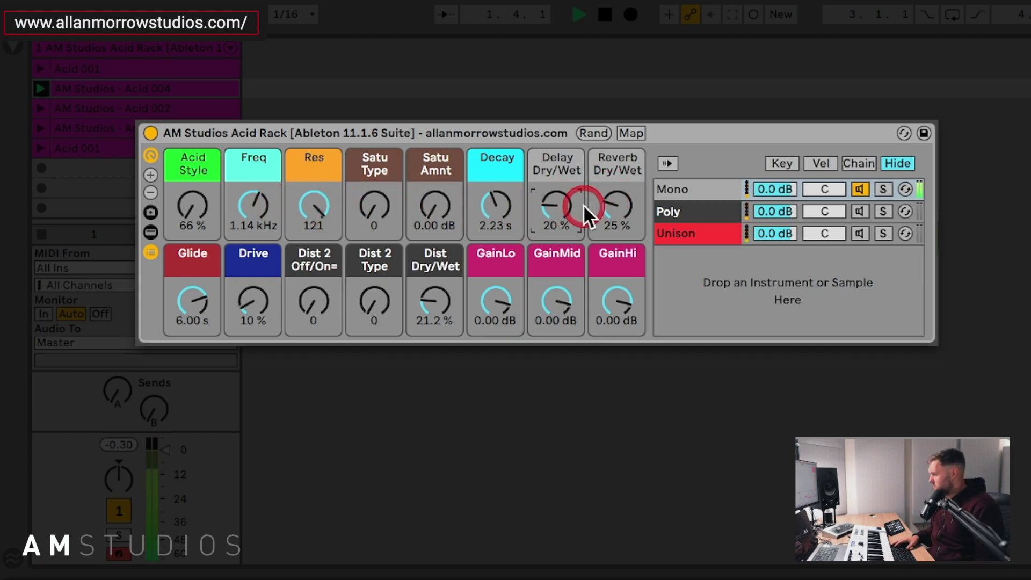
left_click_drag(560, 204, 594, 206)
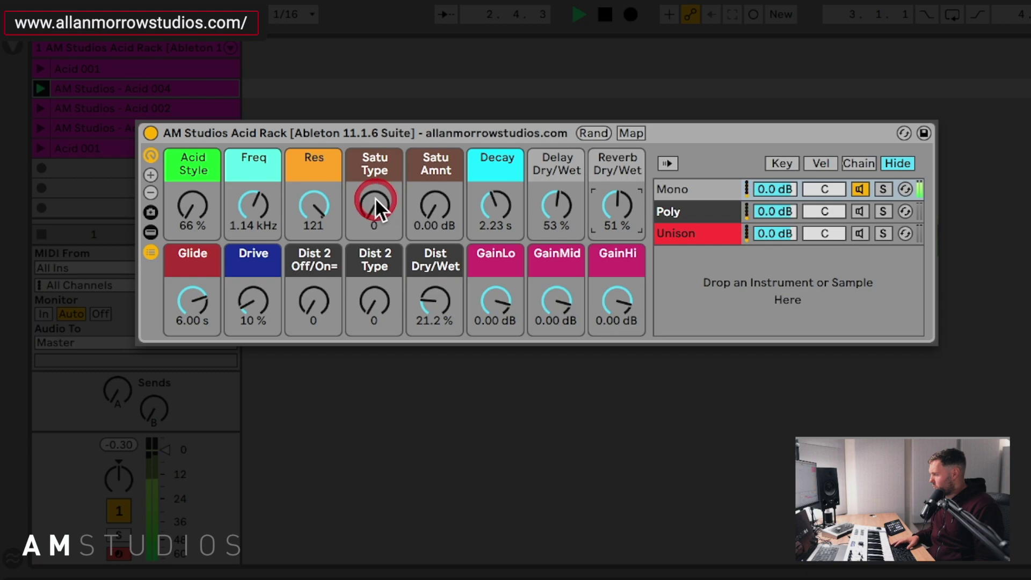
Shape the playing sound with Res at 118, Freq at 45.3 Hz and Satu Amnt at 17.6 dB
left_click_drag(322, 210, 322, 215)
mouse_move(259, 206)
left_mouse_down()
mouse_move(259, 248)
mouse_move(259, 204)
left_mouse_up()
left_click_drag(429, 202, 430, 191)
left_click(282, 204)
mouse_move(260, 206)
left_mouse_down()
mouse_move(260, 220)
mouse_move(255, 210)
left_mouse_up()
left_click(316, 206)
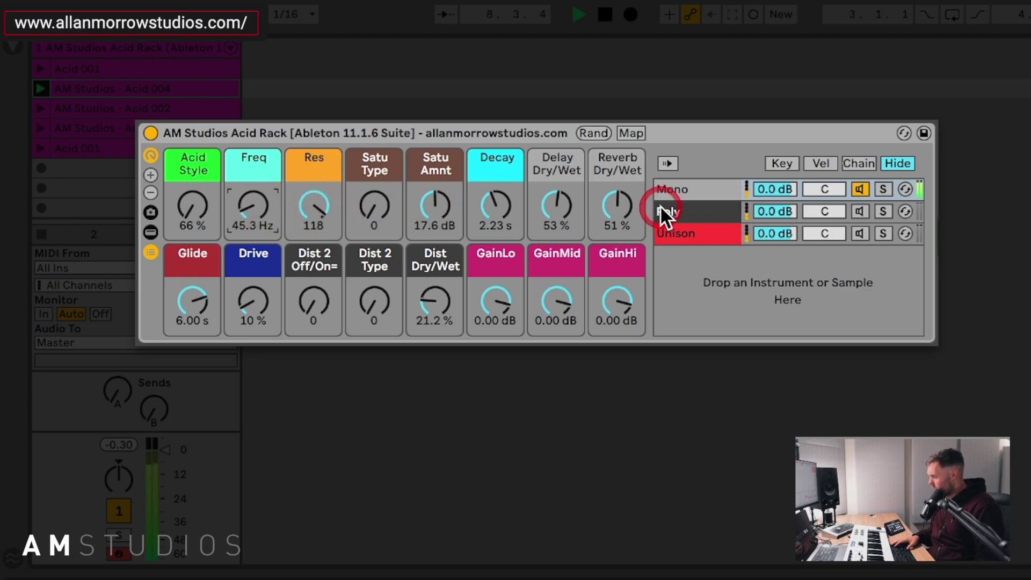
Reduce Reverb Dry/Wet to 24% and Delay Dry/Wet to 17%
left_click_drag(617, 206, 621, 216)
left_click_drag(537, 207, 576, 180)
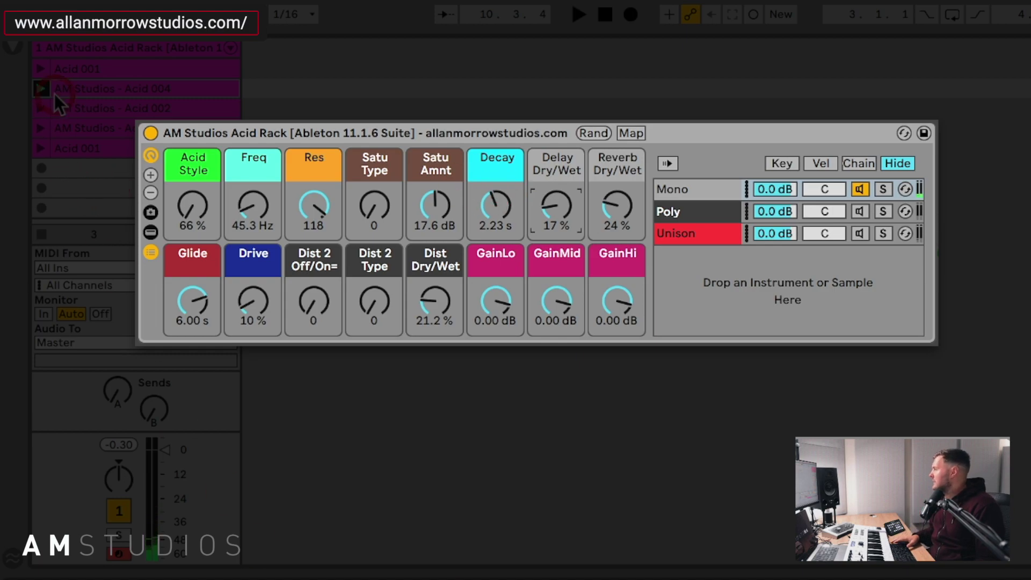
Launch the Acid 001 clip and adjust the rack to a Decay of 3.64 s and Freq of 775 Hz
left_click(42, 69)
key("space")
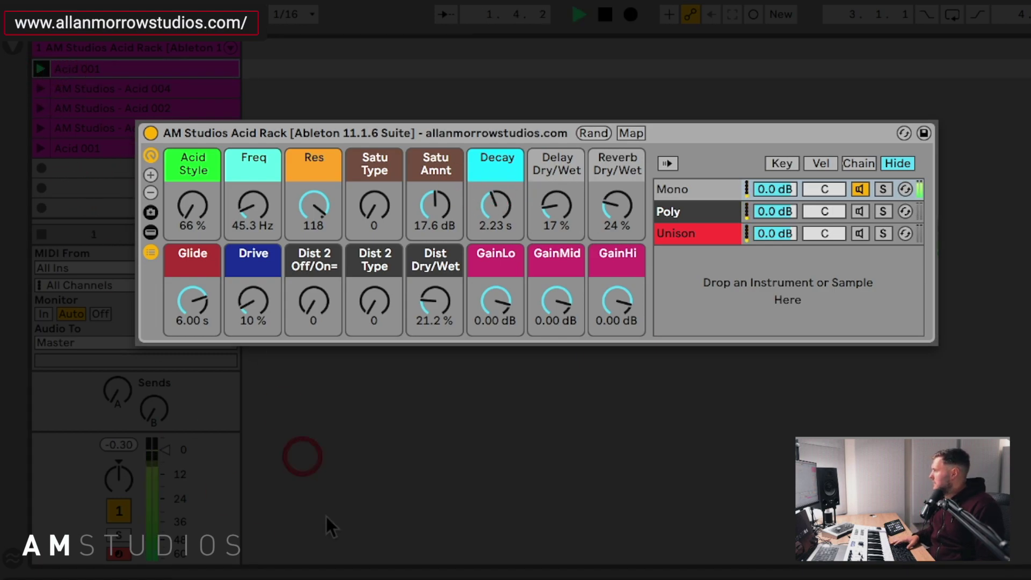
key("space")
left_click_drag(503, 202, 503, 183)
left_click(350, 198)
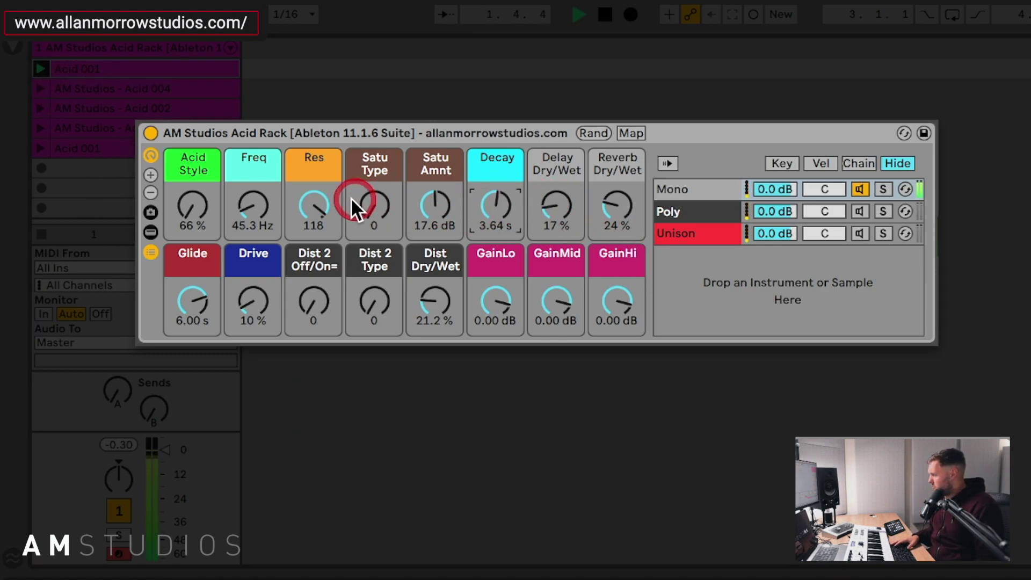
left_click_drag(244, 209, 245, 193)
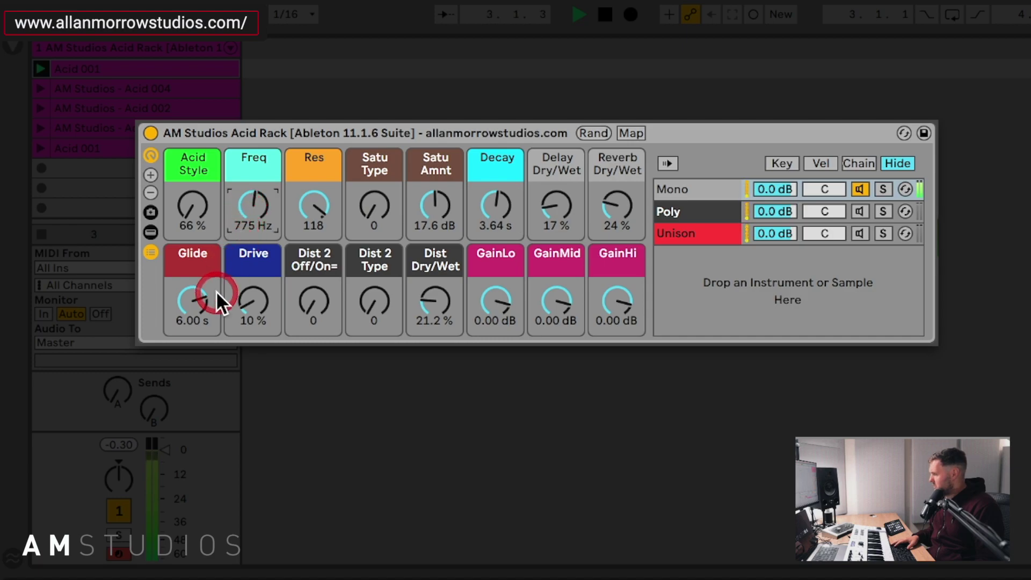
Compare Glide at 0.00 ms and 6.26 s, set Glide to 8.00 s and Decay to 7.20 s, and stop playback
left_click(236, 313)
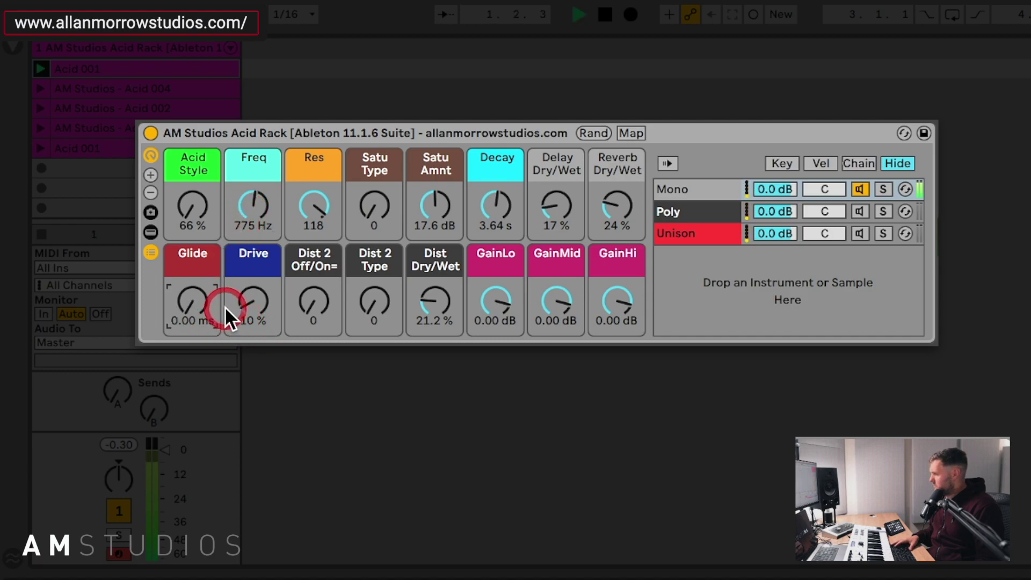
left_click_drag(196, 299, 196, 263)
left_click(535, 140)
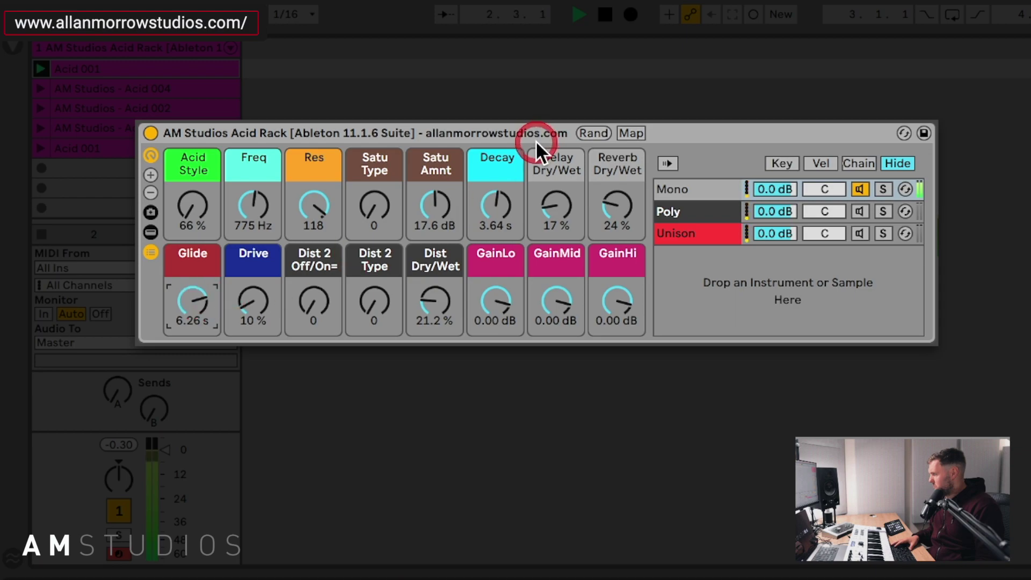
left_click_drag(506, 205, 506, 188)
left_click(200, 278)
key("space")
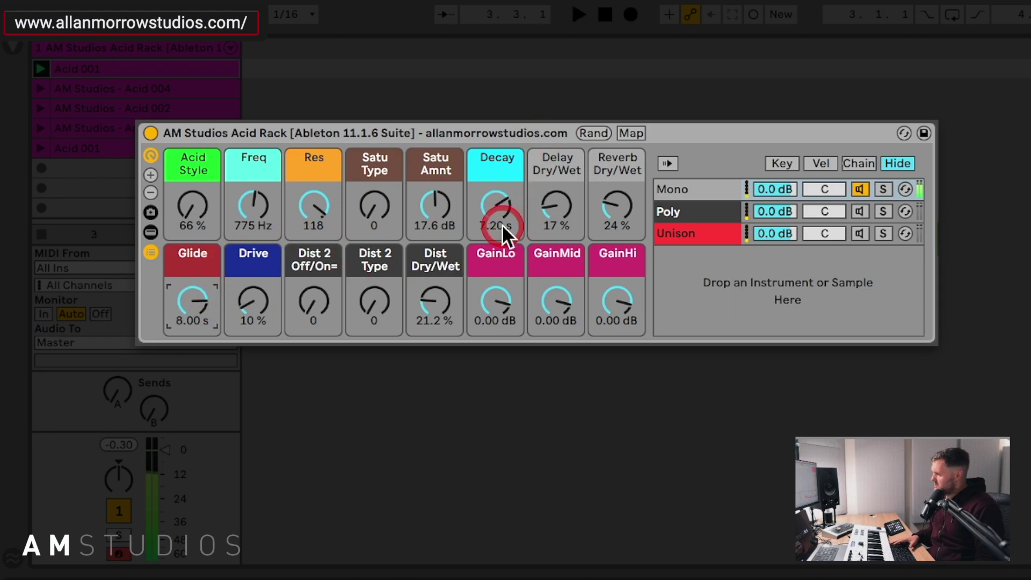
Lower Drive to 0 %, start playback and raise Drive to 31 % to compare the sound
left_click_drag(253, 299, 253, 303)
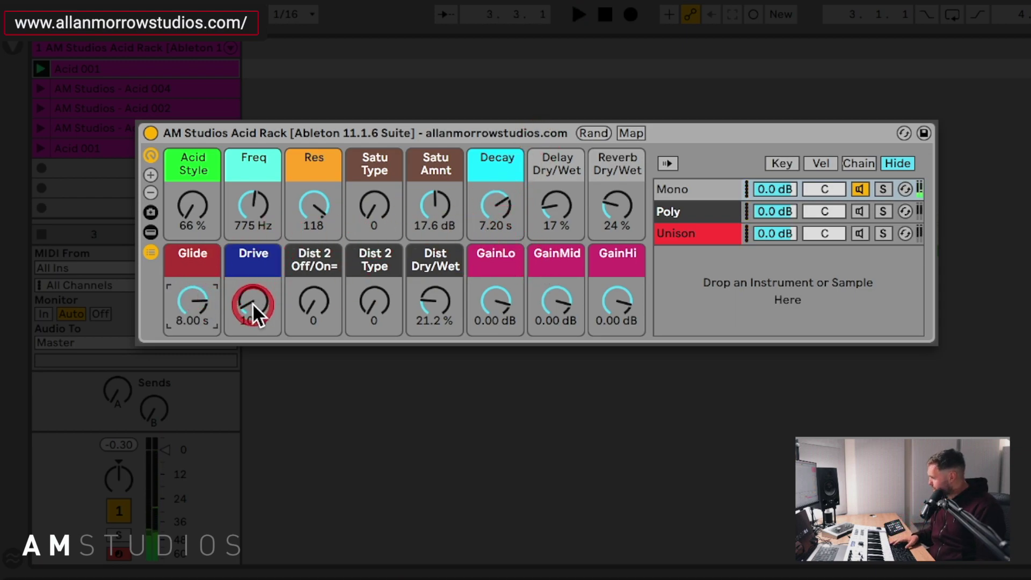
left_click(314, 316)
left_click(299, 241)
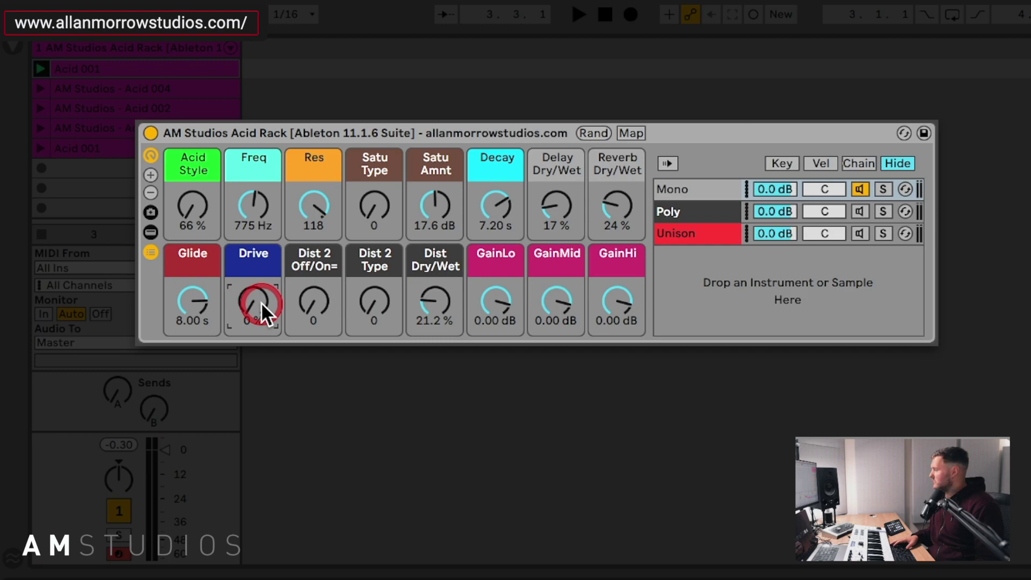
key("space")
left_click_drag(261, 302, 259, 303)
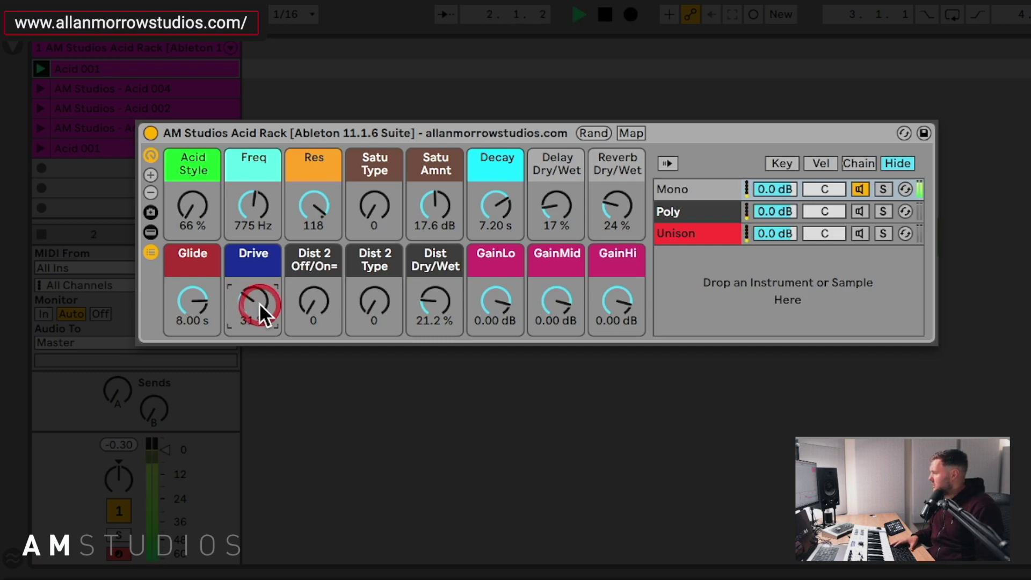
Reset Satu Amnt to 0.00 dB, lower Drive to 0 % and stop playback
left_click(454, 203)
key("Delete")
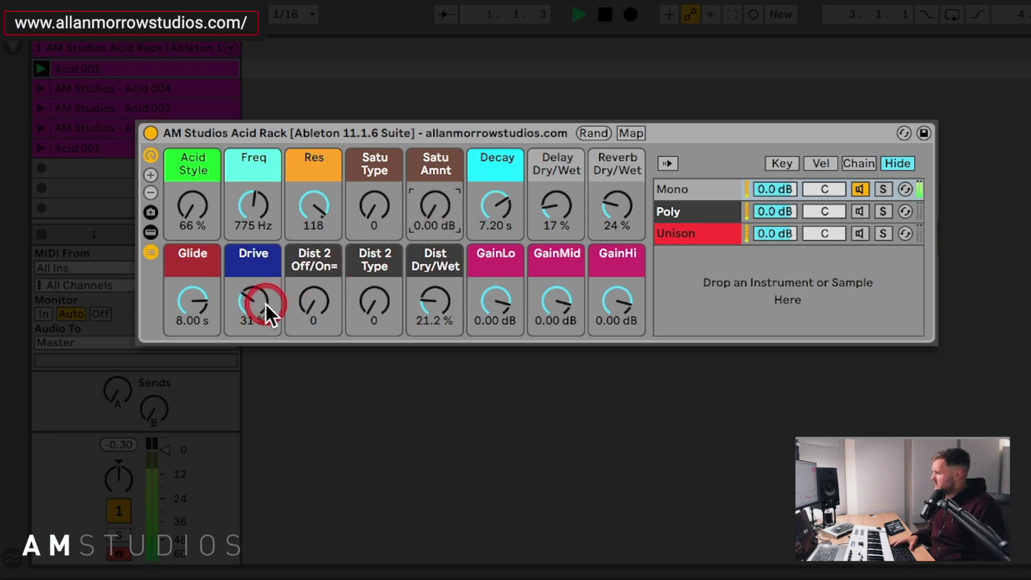
left_click_drag(250, 297, 269, 316)
key("space")
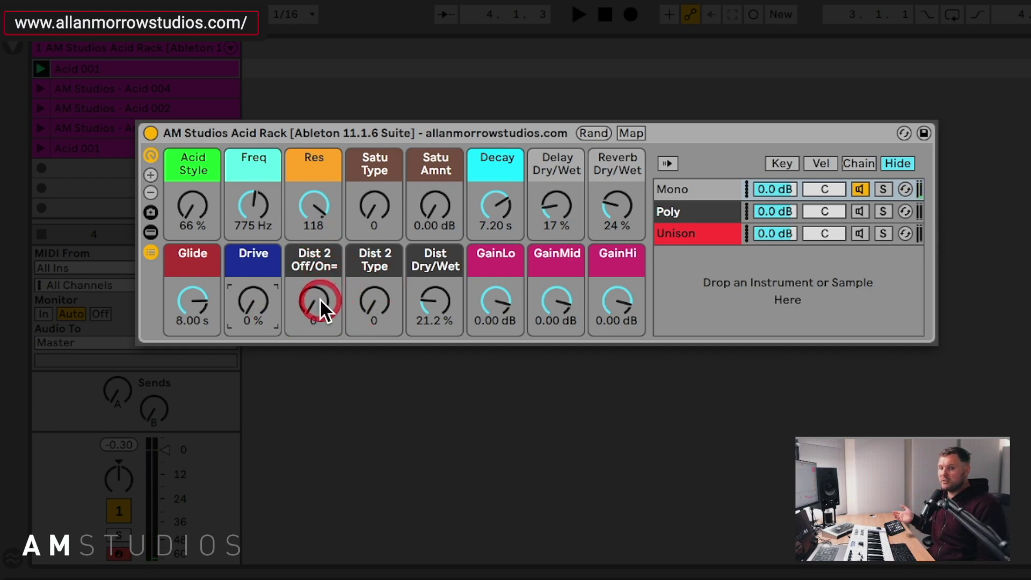
Try Dist 2 Off/On at 127 and 48, and audition Dist 2 Type at 83 with Dist Dry/Wet at 61.4 %
mouse_move(320, 298)
left_mouse_down()
mouse_move(320, 290)
mouse_move(318, 302)
left_mouse_up()
left_click(385, 338)
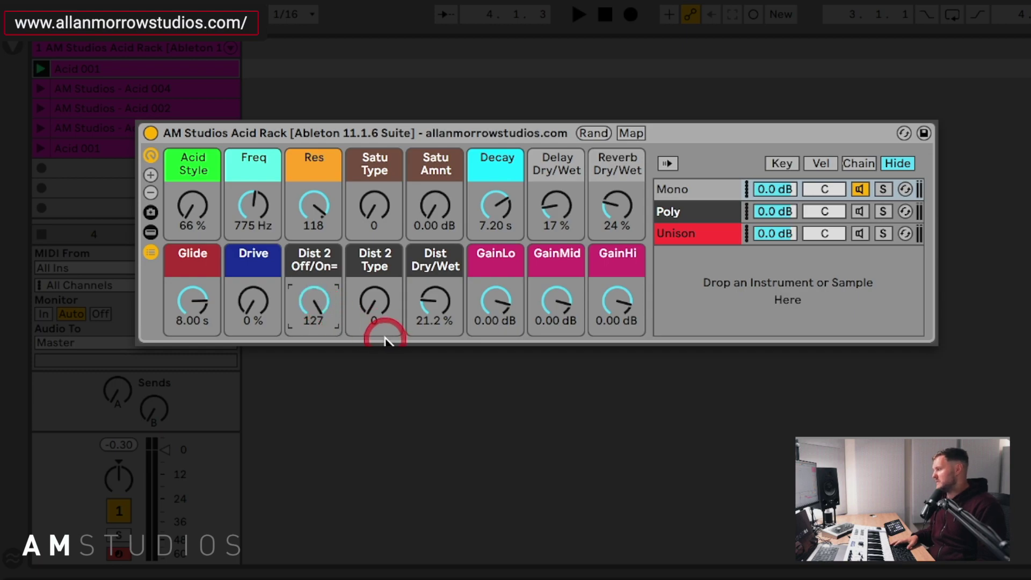
left_click(331, 296)
mouse_move(311, 296)
left_mouse_down()
mouse_move(311, 347)
mouse_move(313, 312)
left_mouse_up()
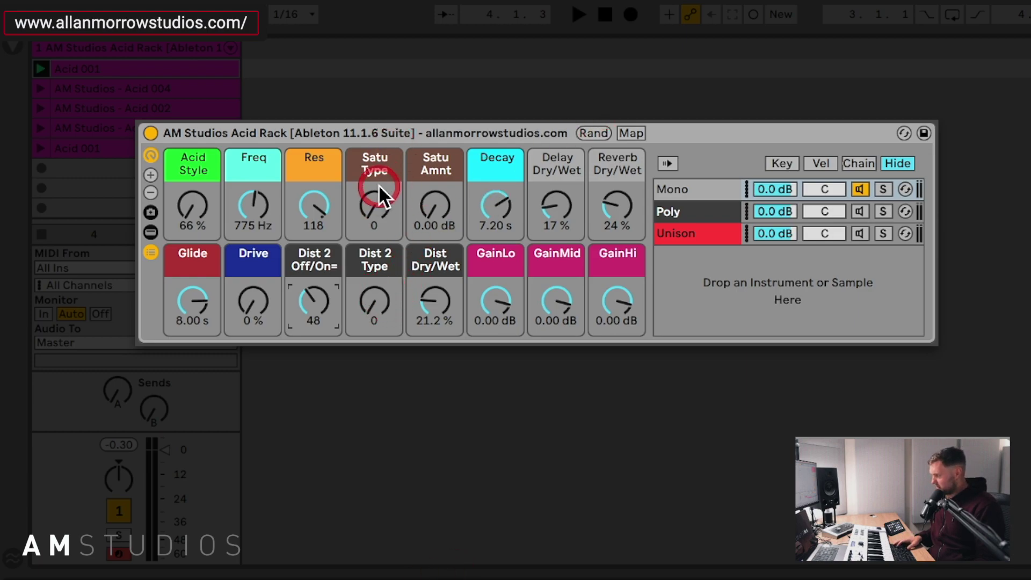
left_click_drag(361, 304, 451, 263)
key("space")
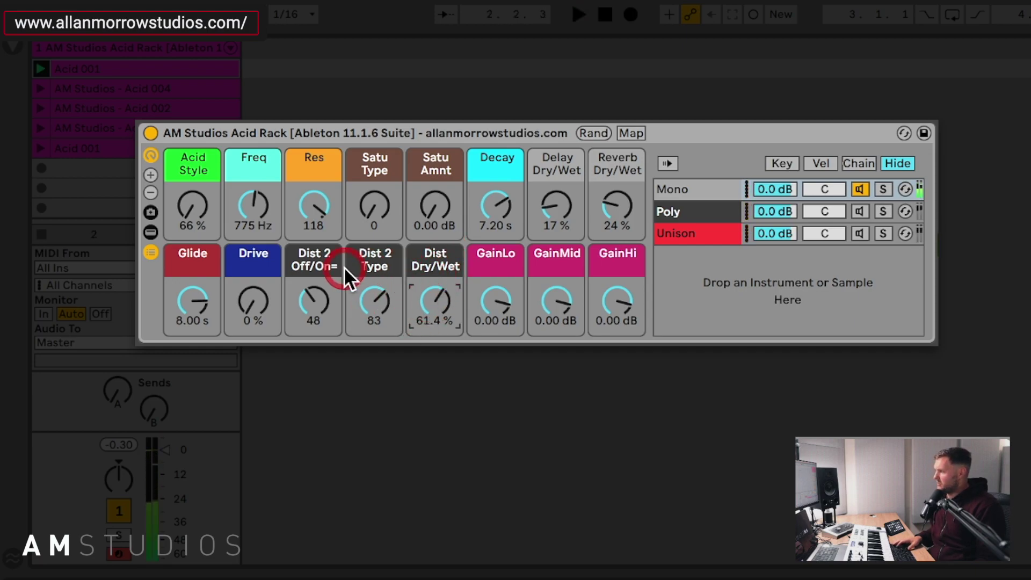
left_click(424, 156)
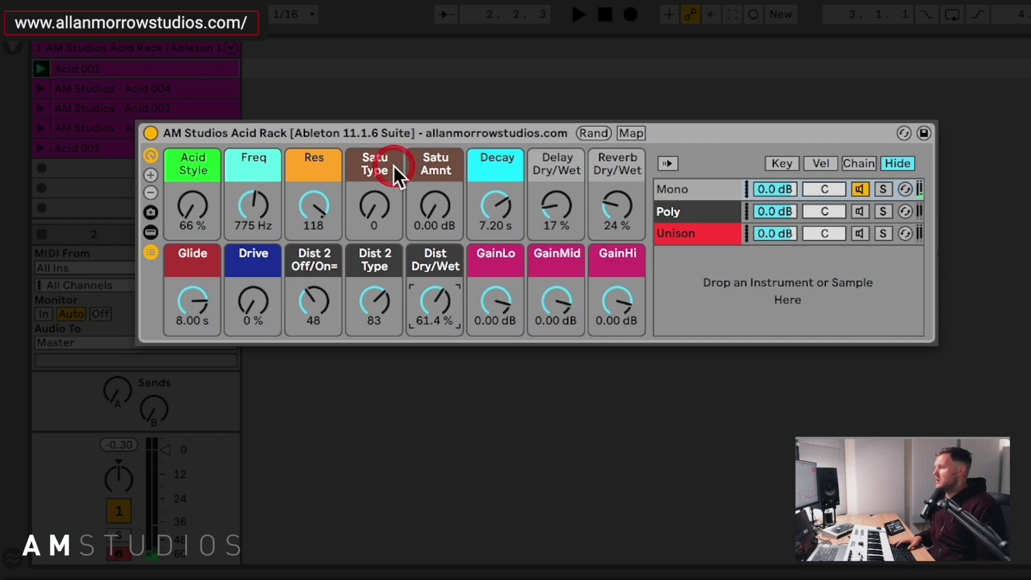
left_click(432, 263)
left_click(291, 253)
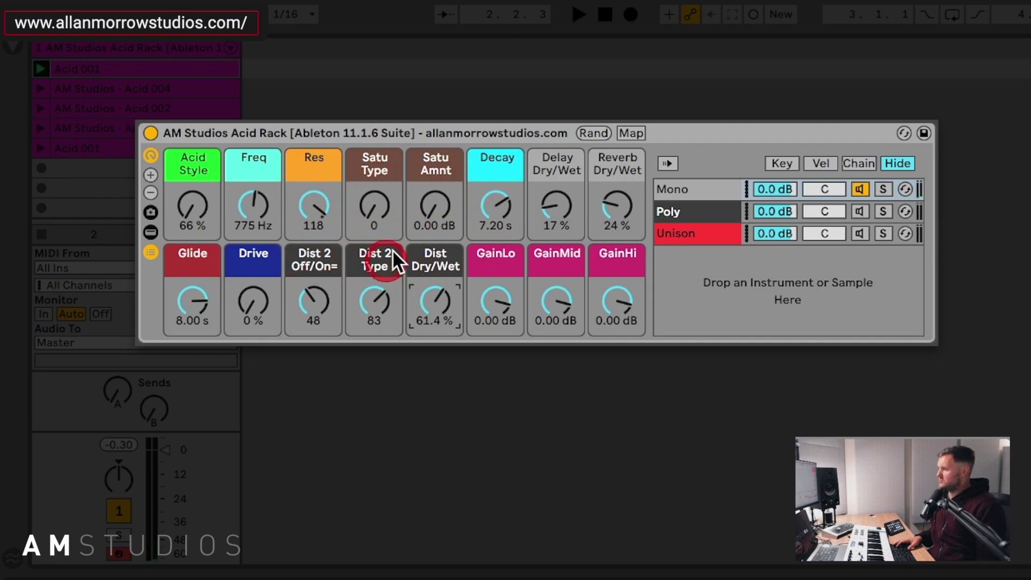
left_click(403, 260)
left_click(311, 260)
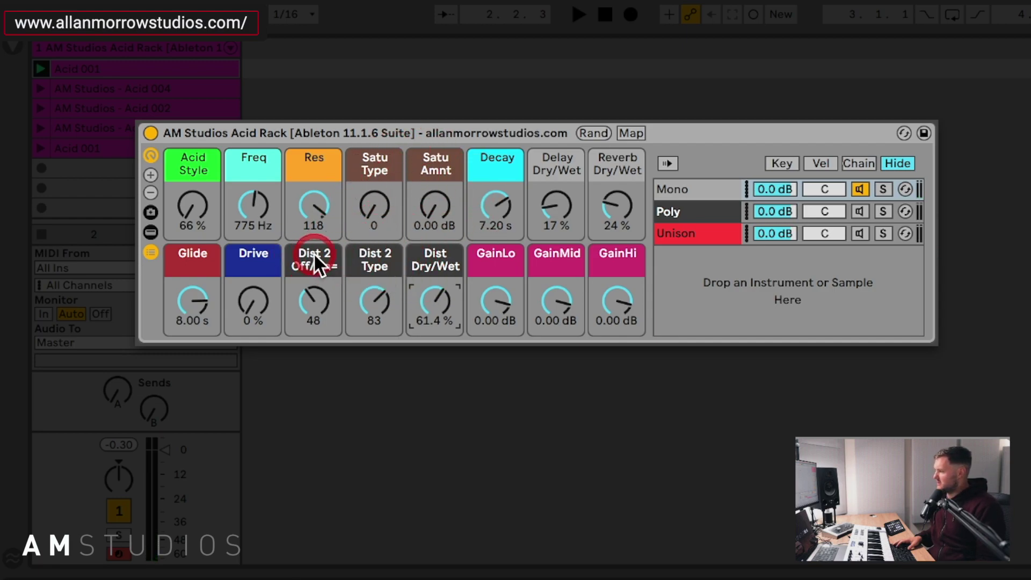
Set Dist 2 Type to 91 and Dist 2 Off/On to 88, and audition them with Dist Dry/Wet at 38.6 %
left_click_drag(374, 301, 385, 280)
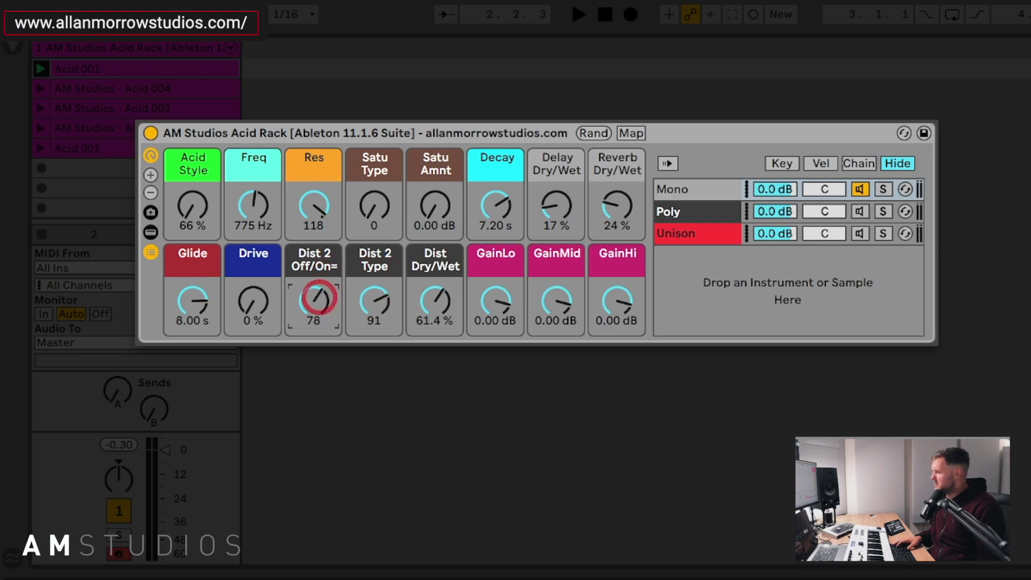
key("space")
left_click(430, 314)
left_click_drag(429, 314, 429, 342)
key("space")
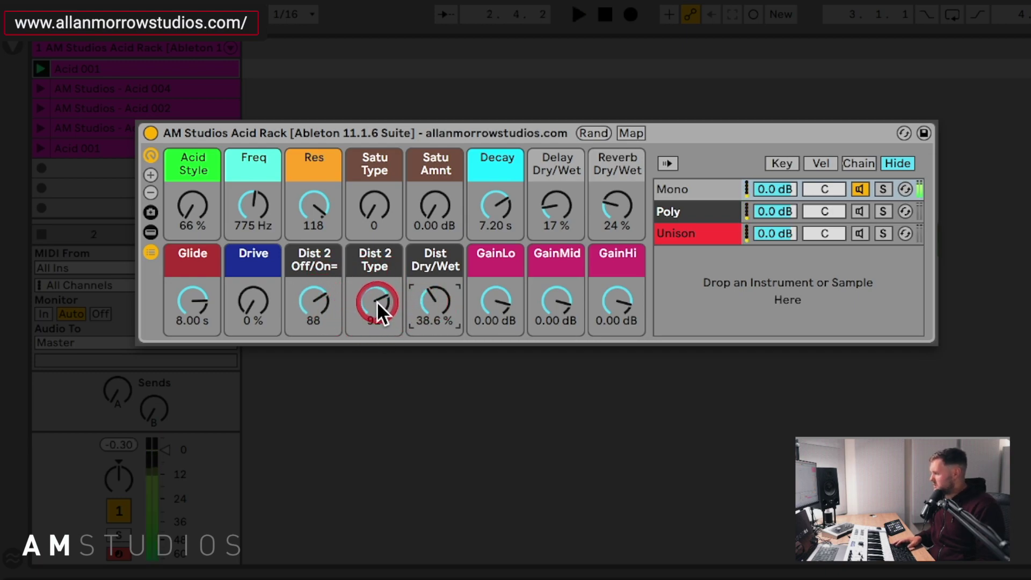
Raise Dist Dry/Wet to 76.4 % and set Dist 2 Type to 87
left_click_drag(431, 297, 432, 259)
mouse_move(388, 304)
left_mouse_down()
mouse_move(384, 287)
mouse_move(383, 322)
mouse_move(384, 294)
left_mouse_up()
left_click(687, 232)
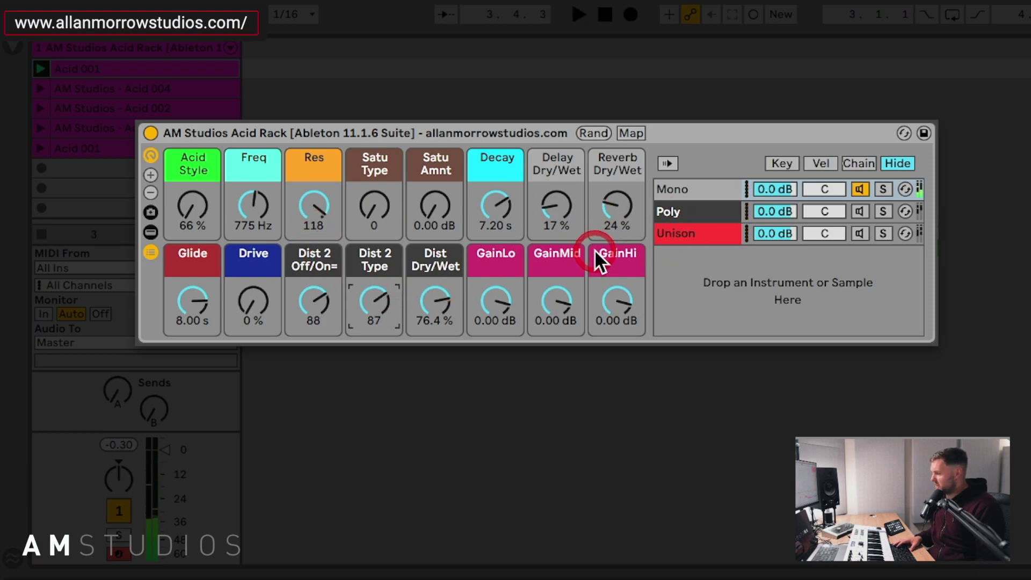
left_click(528, 296)
left_click(479, 282)
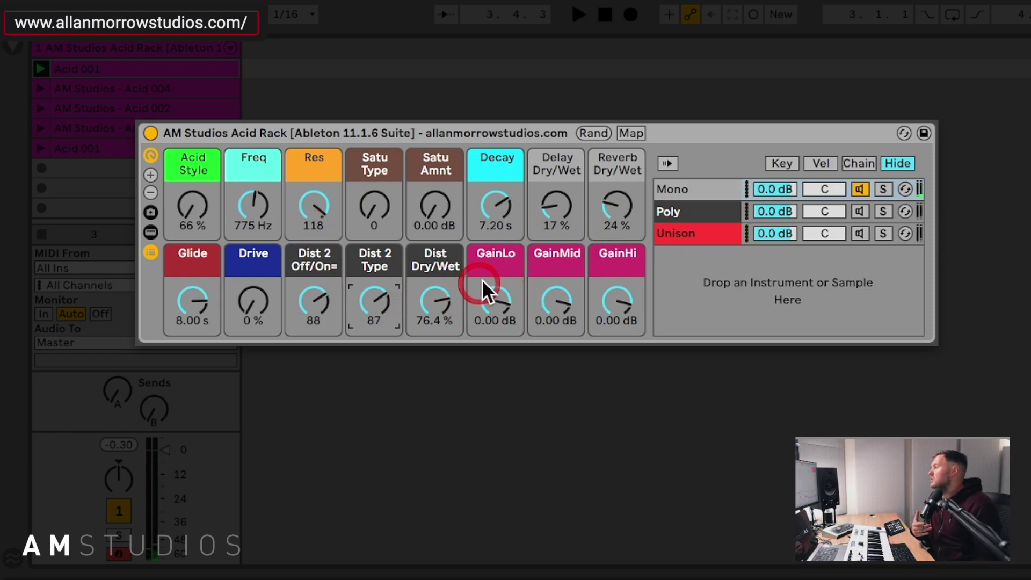
left_click(516, 277)
left_click(626, 283)
left_click(564, 290)
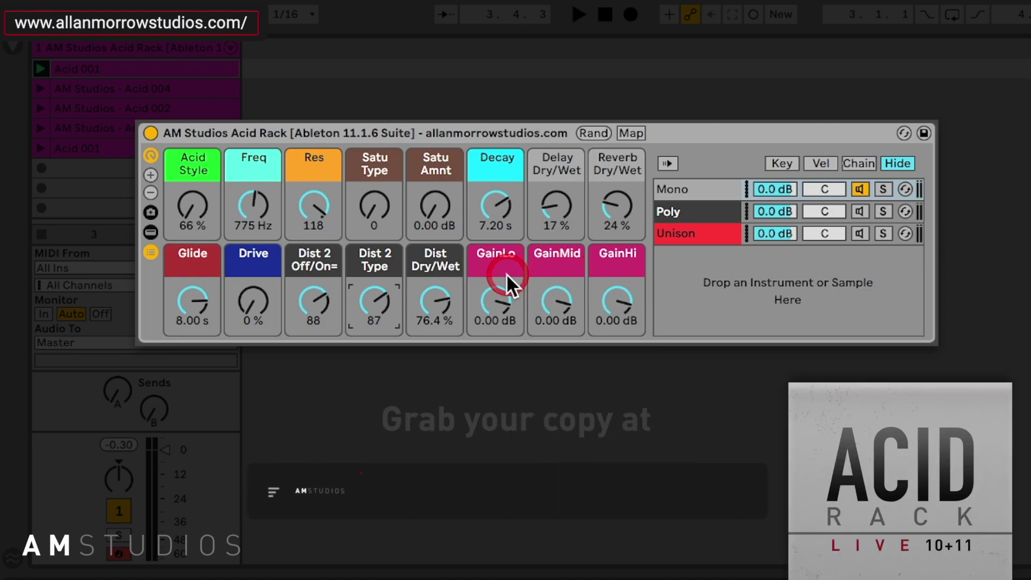
left_click(507, 296)
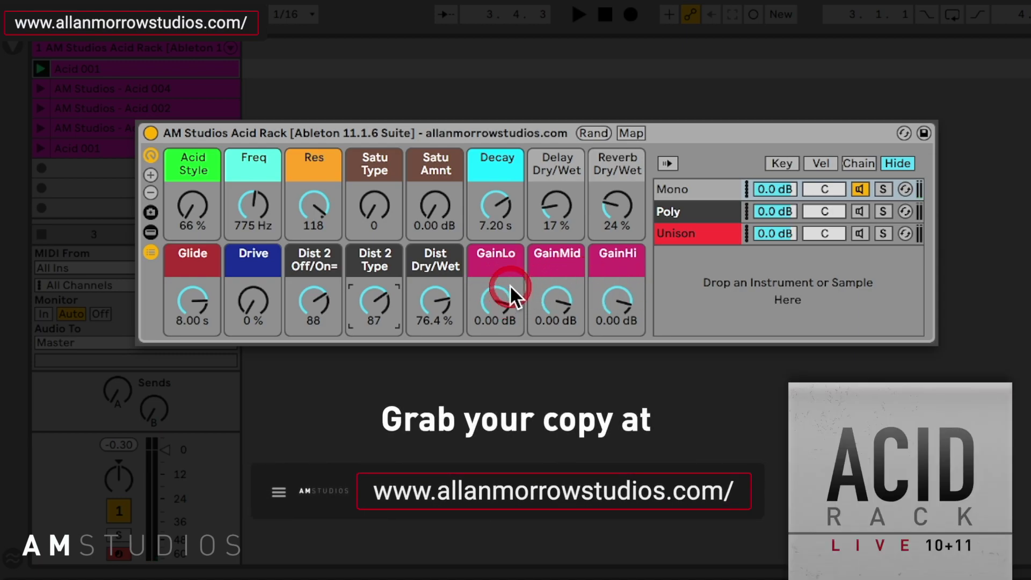
left_click(553, 194)
left_click(739, 190)
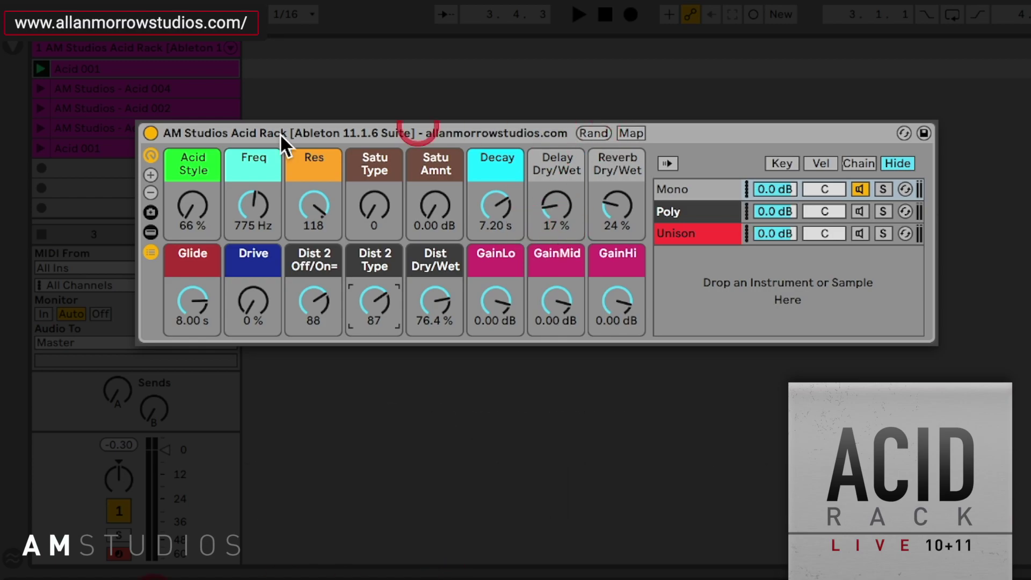
Randomize the rack's macros and audition the new sound with Freq at 159 Hz and 361 Hz
left_click(602, 133)
key("space")
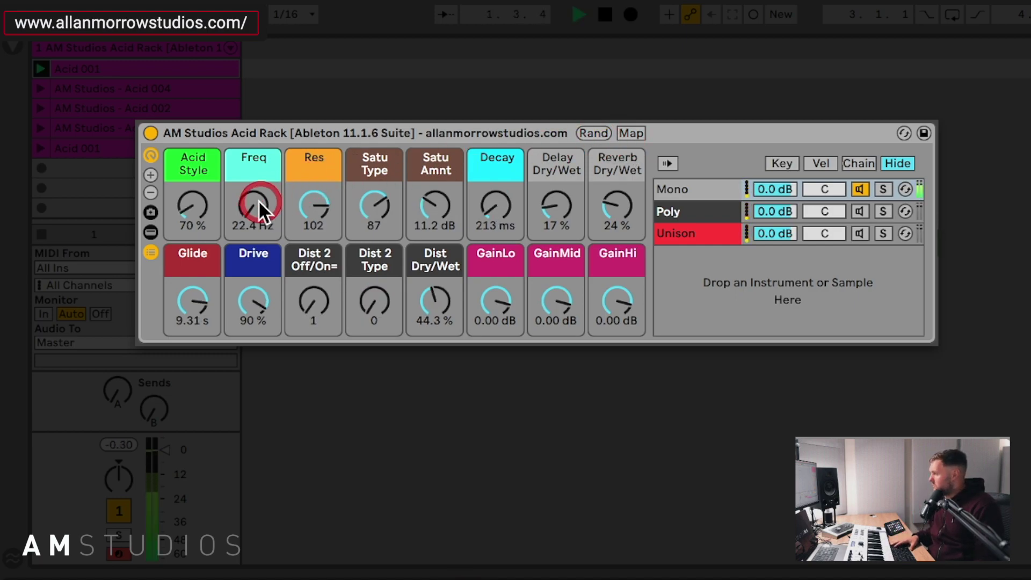
left_click_drag(258, 200, 285, 192)
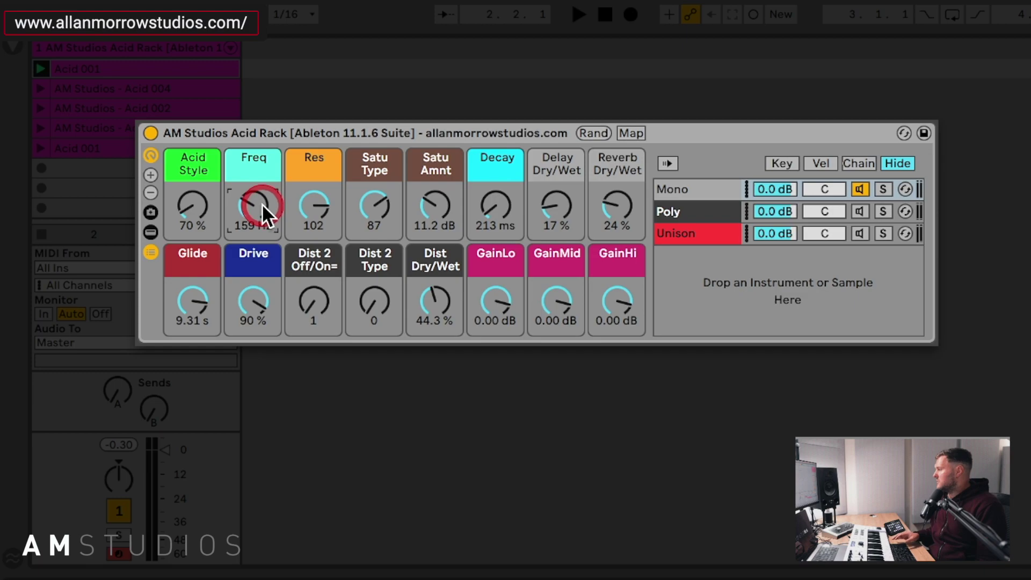
left_click_drag(261, 203, 261, 190)
key("space")
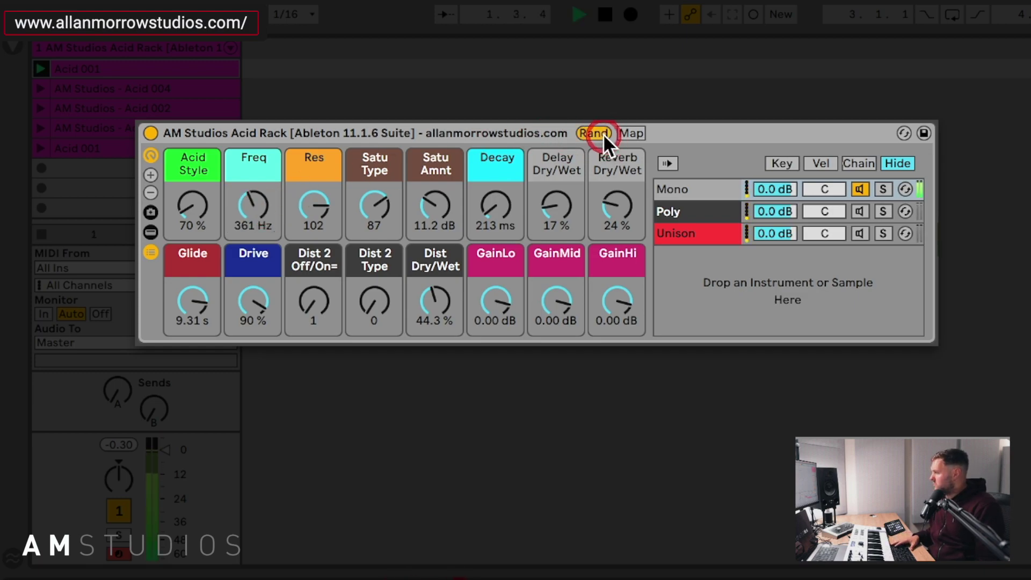
Randomize the rack's macros repeatedly while the Acid 001 clip plays
left_click(604, 133)
left_click(604, 134)
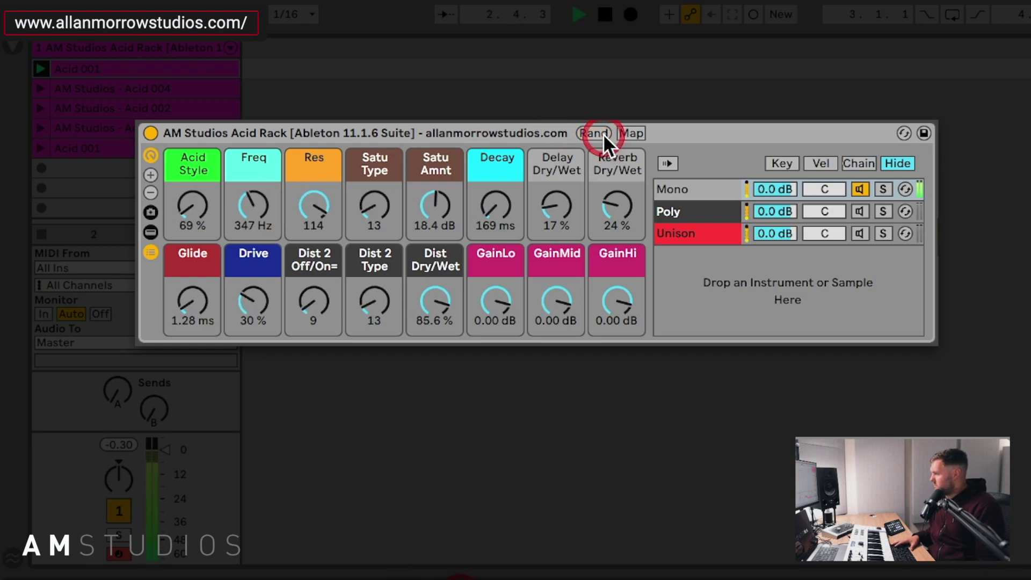
left_click(603, 134)
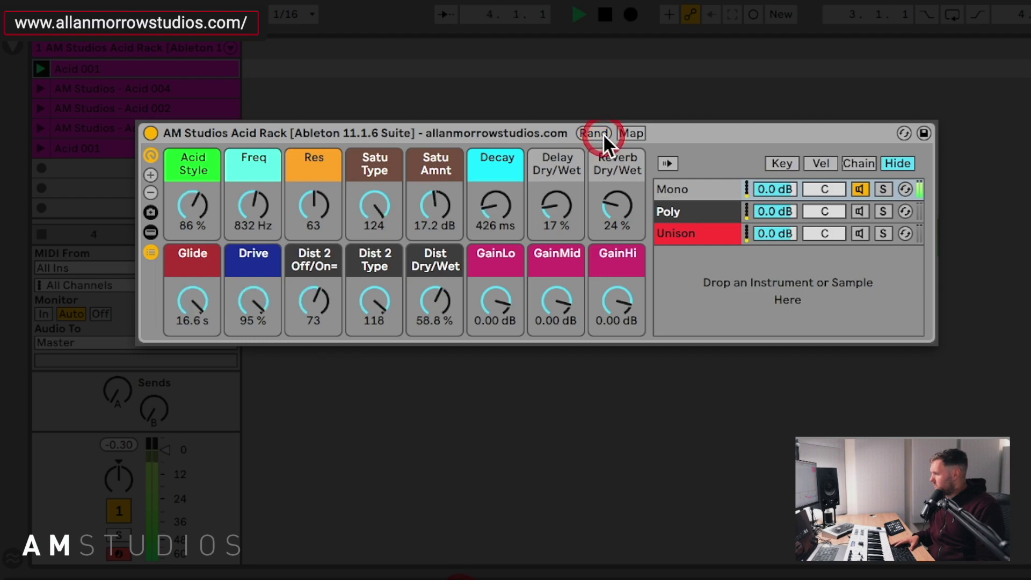
Launch the AM Studios - Acid 004 clip and switch to AM Studios - Acid 002
left_click(31, 93)
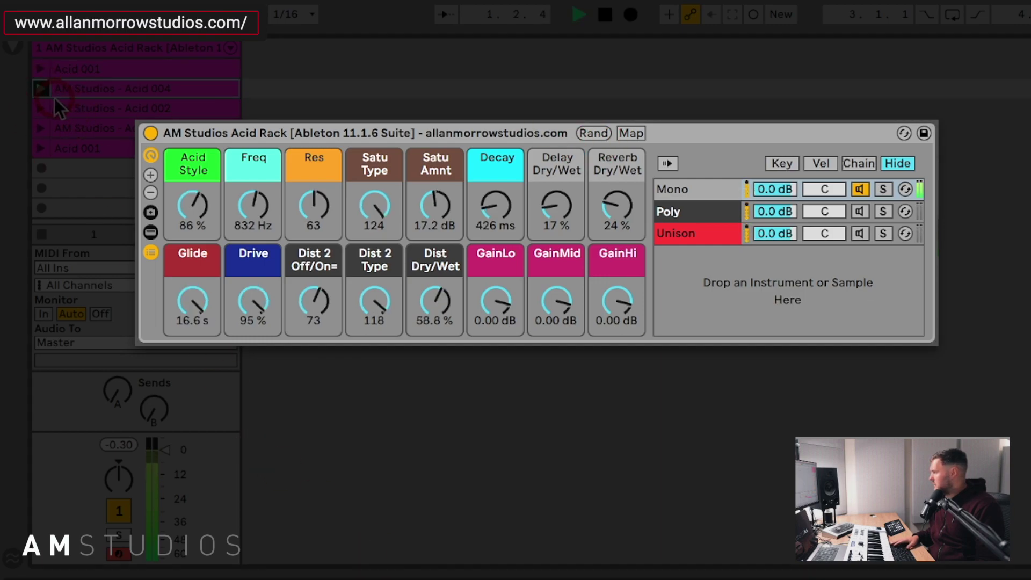
left_click(40, 108)
left_click(610, 511)
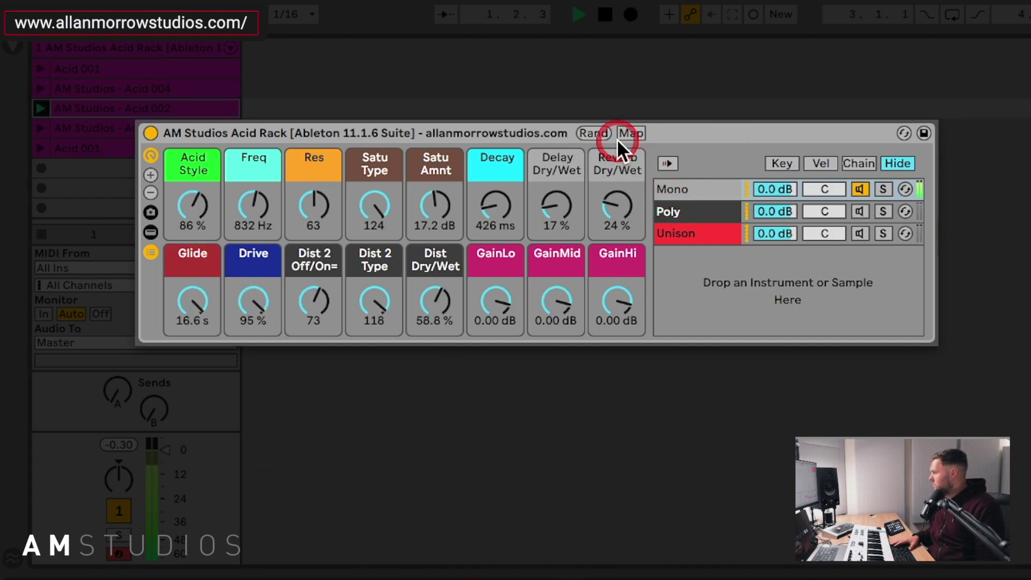
Randomize the macros for the Acid 002 clip and shape the sound with Res at 120 and Freq at 260 Hz
left_click(597, 134)
left_click(598, 133)
left_click(266, 185)
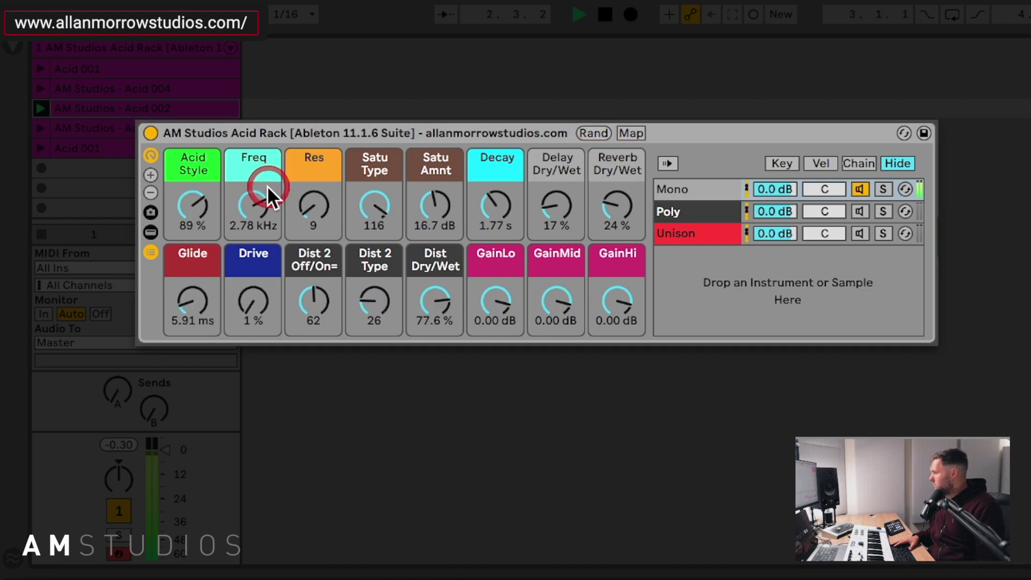
left_click_drag(263, 205, 264, 207)
mouse_move(308, 207)
left_mouse_down()
mouse_move(256, 210)
mouse_move(311, 205)
left_mouse_up()
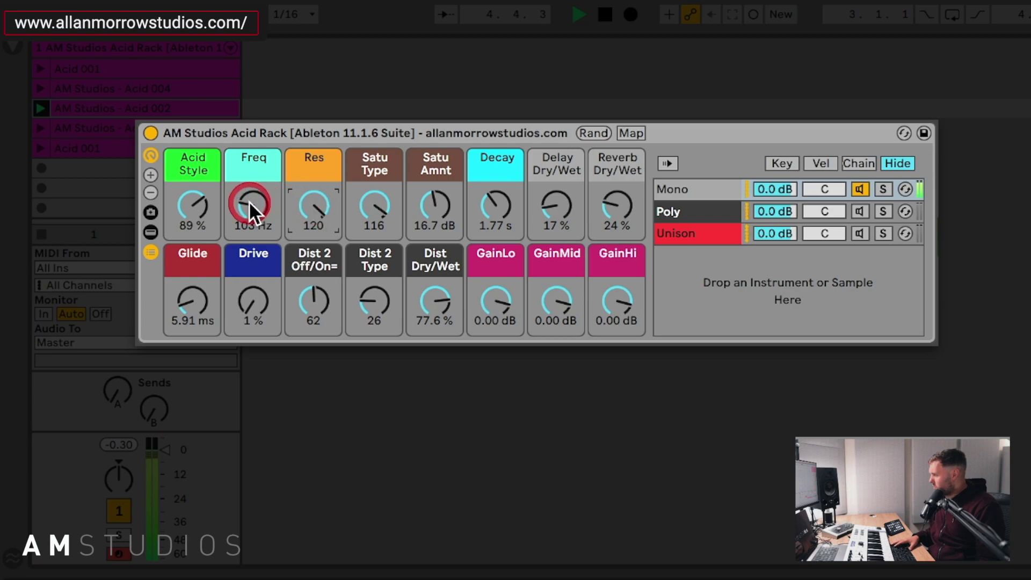
left_click_drag(247, 205, 247, 203)
Raise Delay Dry/Wet to 29 % and Reverb Dry/Wet to 32 %, and stop playback
left_click_drag(555, 209, 550, 205)
left_click(723, 239)
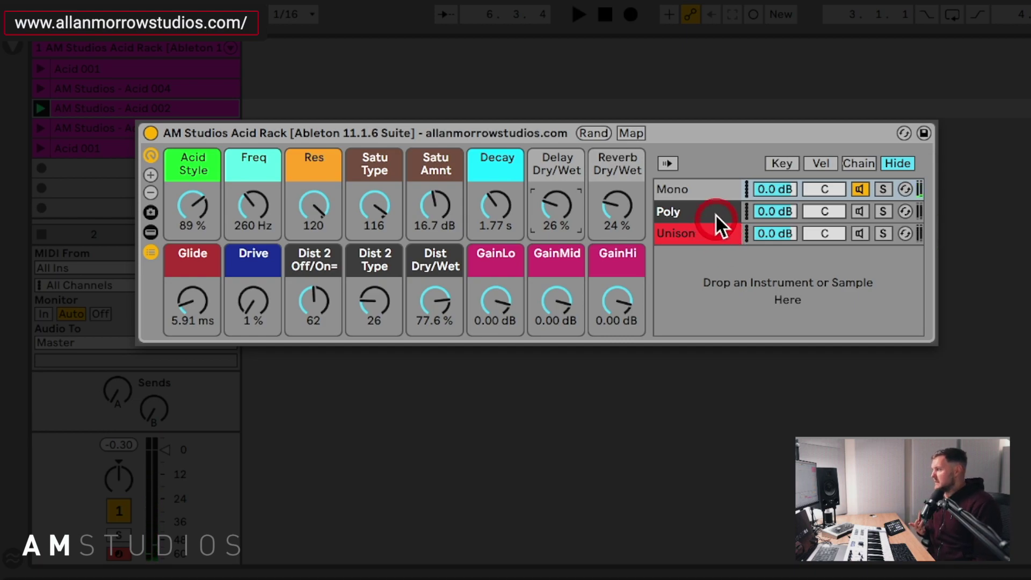
left_click_drag(620, 208, 605, 204)
left_click(556, 210)
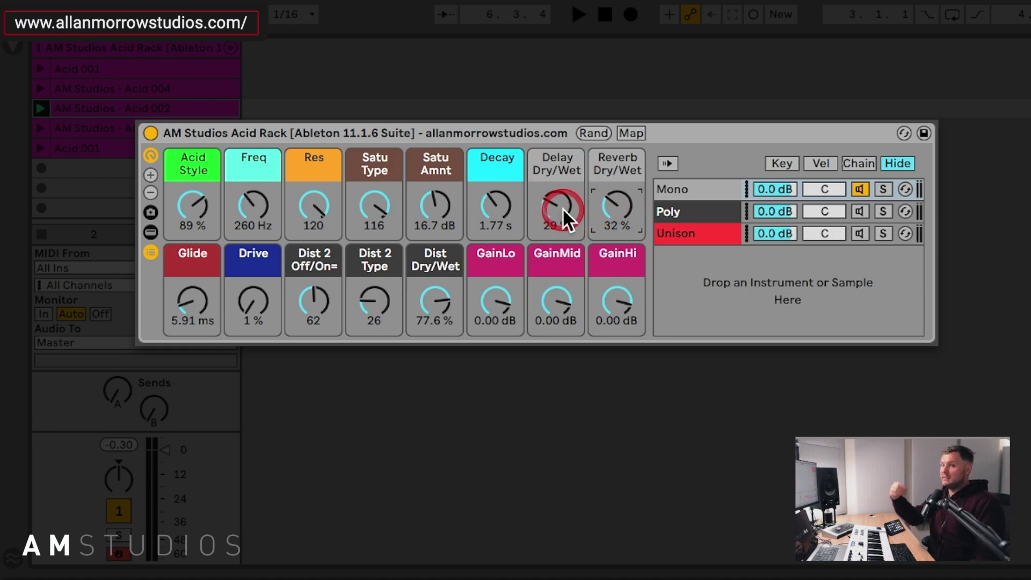
left_click(274, 239)
left_click(636, 148)
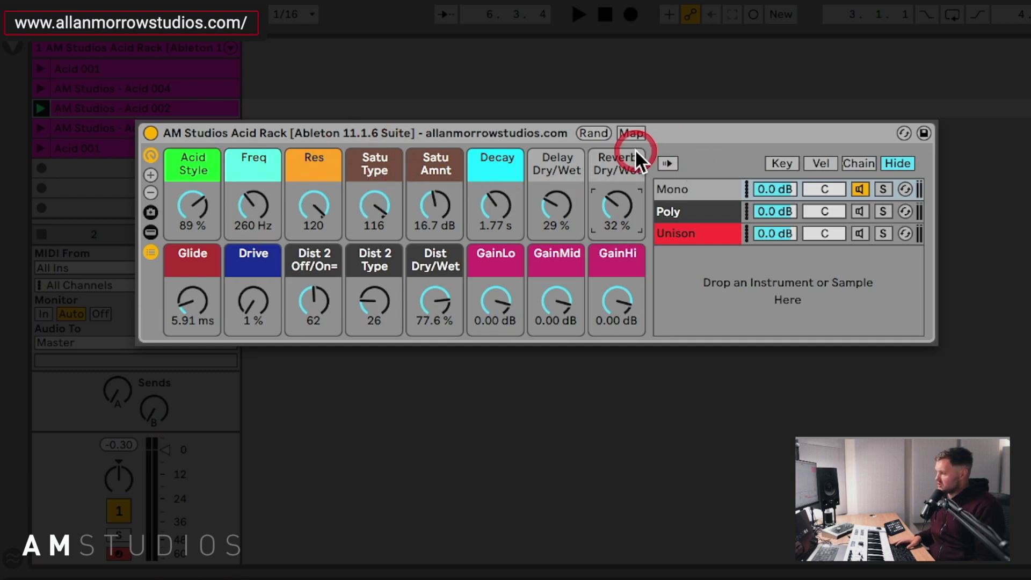
Randomize the macros twice with the Acid 002 clip playing, and set Res to 123 and Freq to 221 Hz
left_click(596, 134)
key("space")
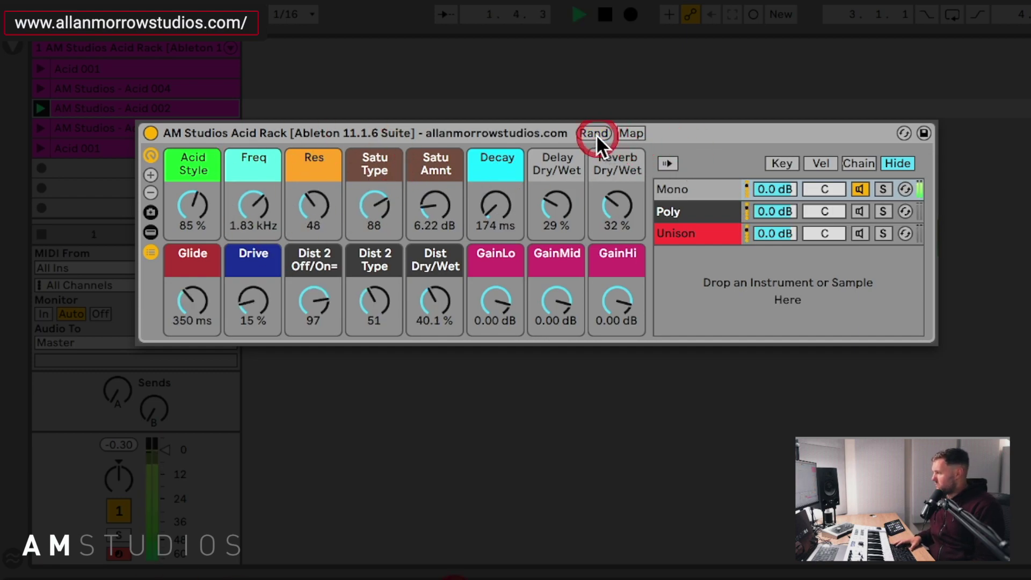
left_click(596, 134)
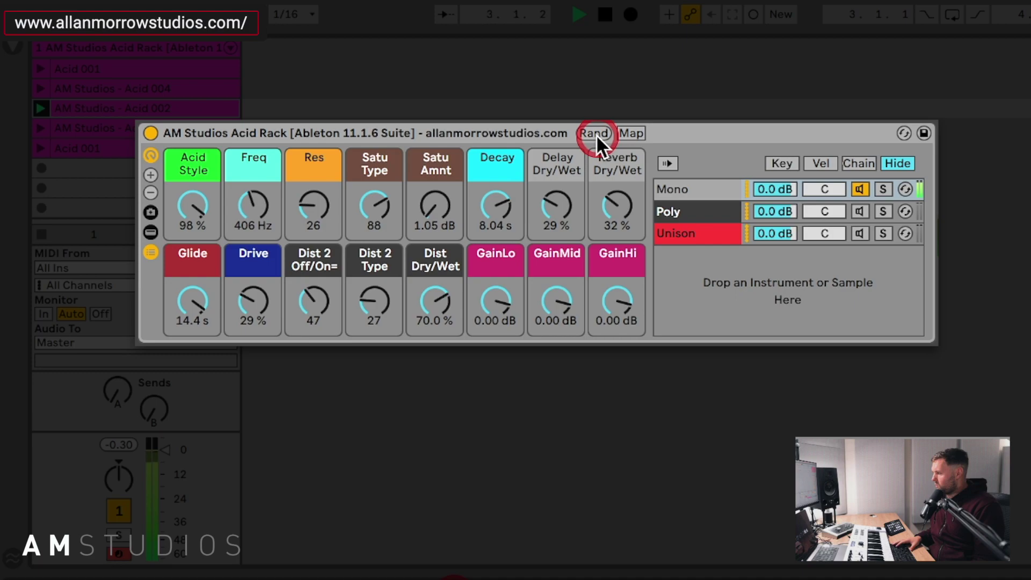
left_click(297, 195)
mouse_move(265, 202)
left_mouse_down()
mouse_move(313, 208)
mouse_move(313, 199)
mouse_move(256, 212)
left_mouse_up()
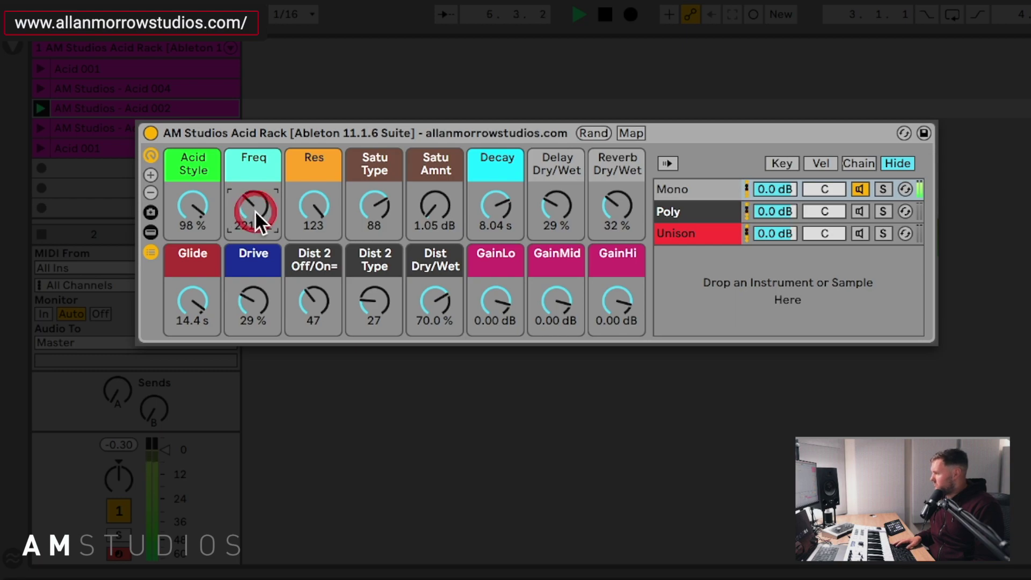
Randomize the macros again to audition another variation of the Acid 002 clip, and stop playback
left_click(607, 135)
left_click(601, 135)
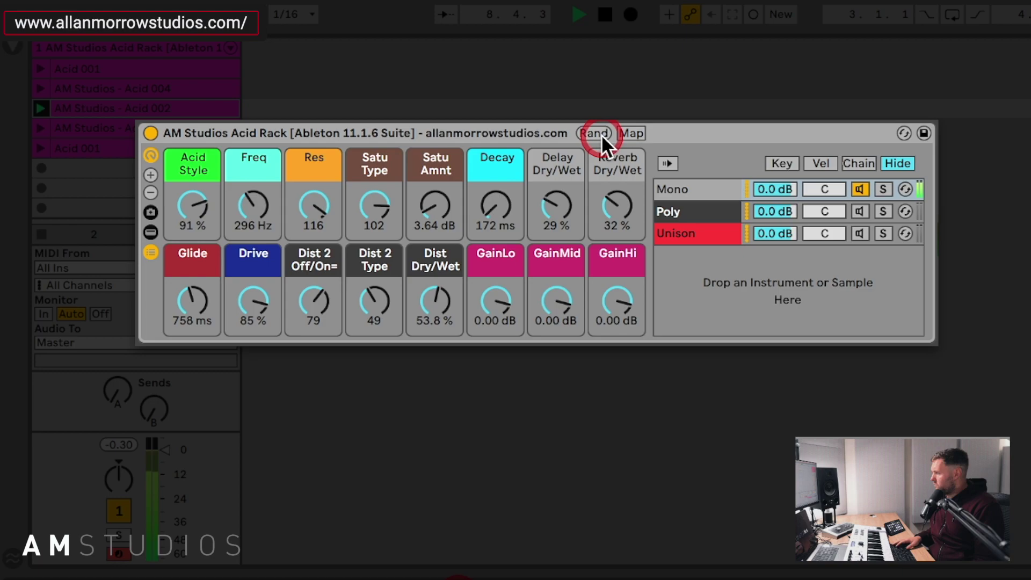
left_click(580, 185)
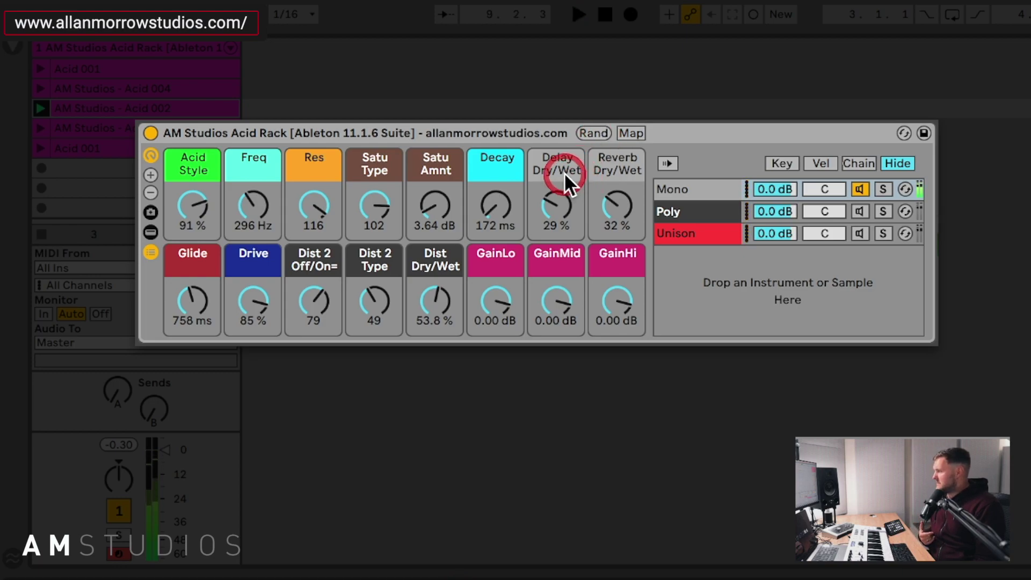
Show the rack's macro variations and start playback of the Acid 002 clip
left_click(555, 162)
left_click(563, 199)
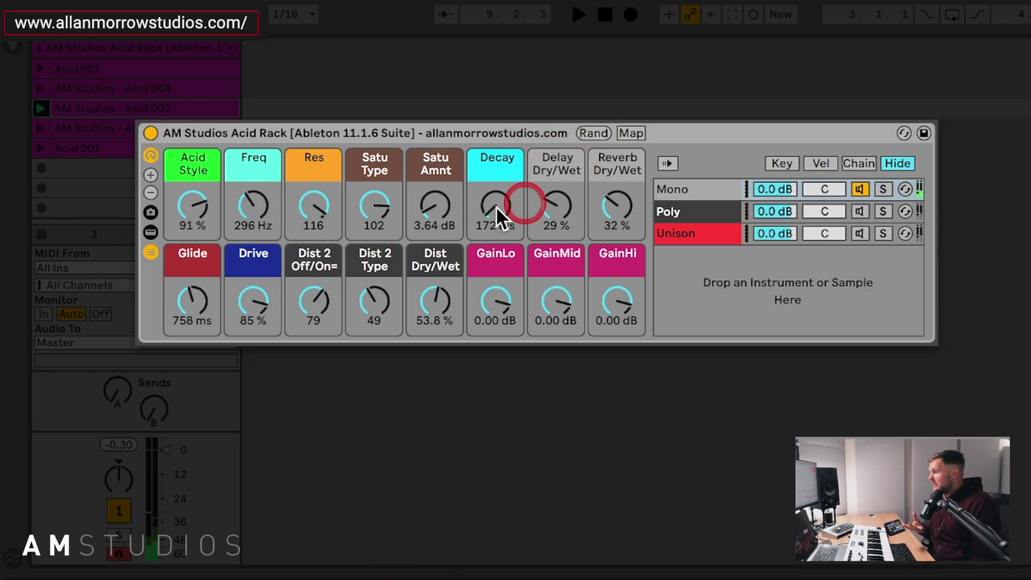
left_click(159, 161)
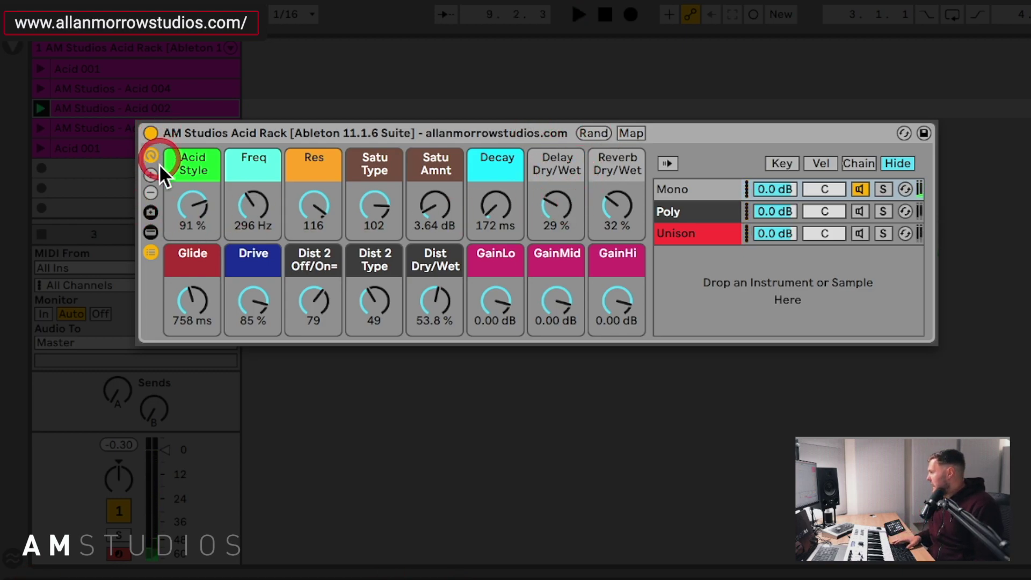
left_click(153, 213)
left_click(204, 201)
key("space")
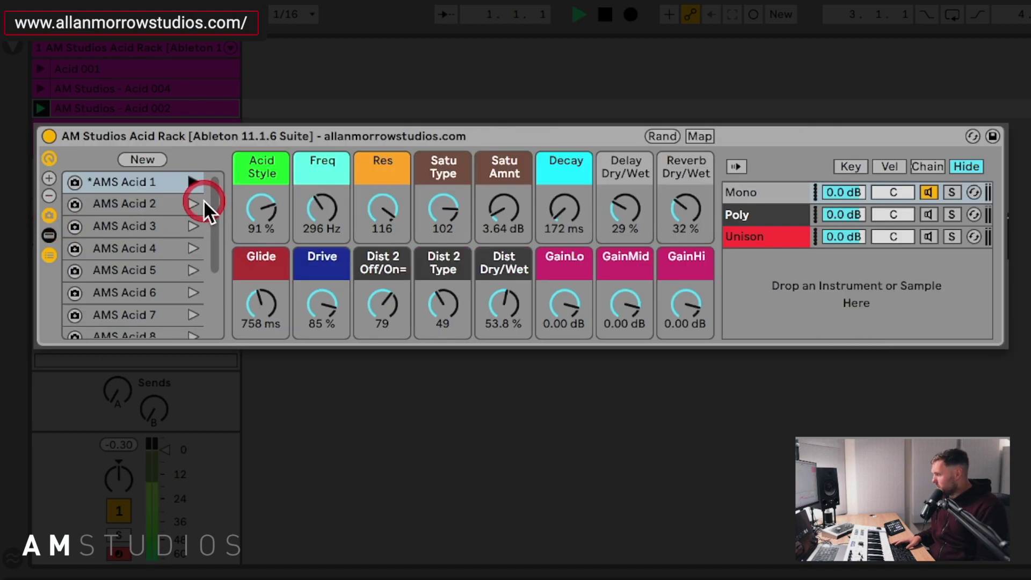
Audition the macro variations AMS Acid 2, AMS Acid 3 and AMS Acid 4, and restart playback
left_click(192, 204)
left_click(192, 222)
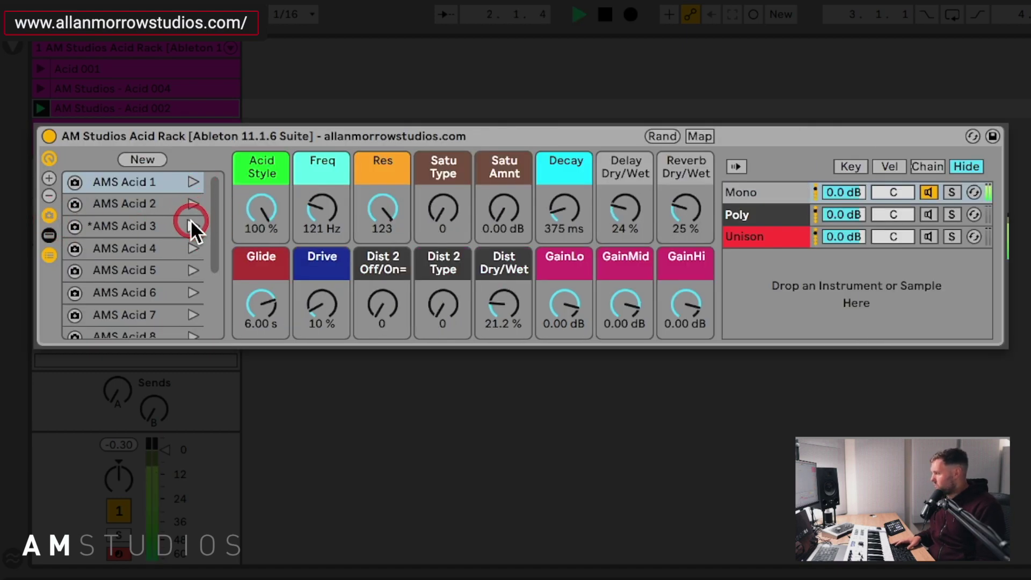
left_click(192, 243)
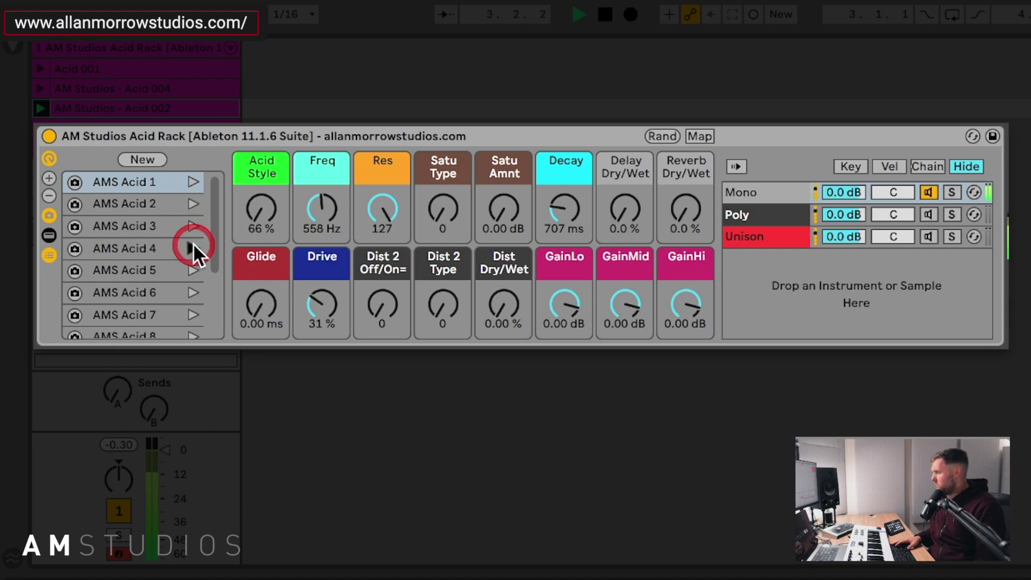
key("space")
key("space")
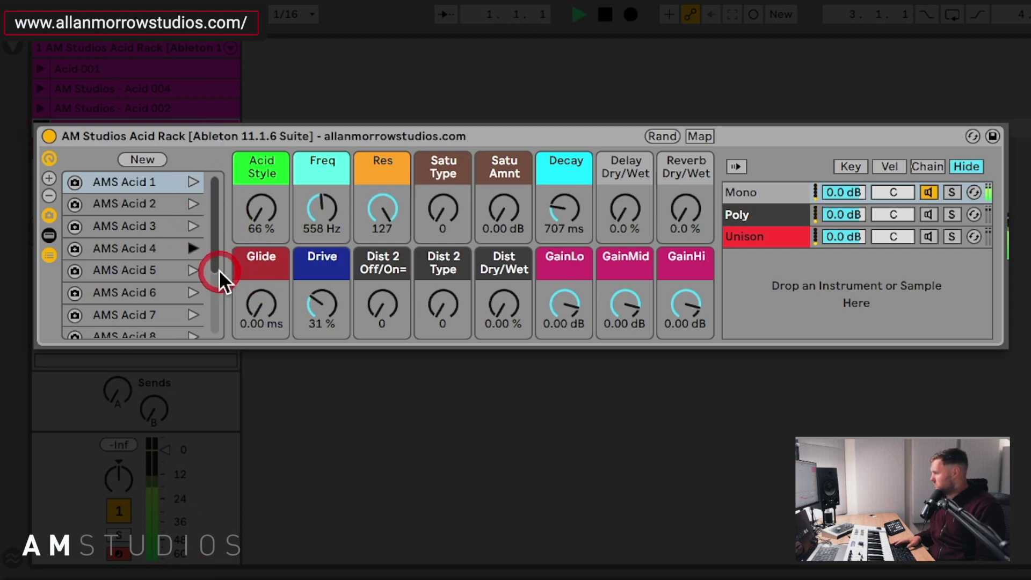
Audition the macro variations AMS Acid 5 through AMS Acid 10, and stop playback
left_click(193, 270)
left_click(192, 293)
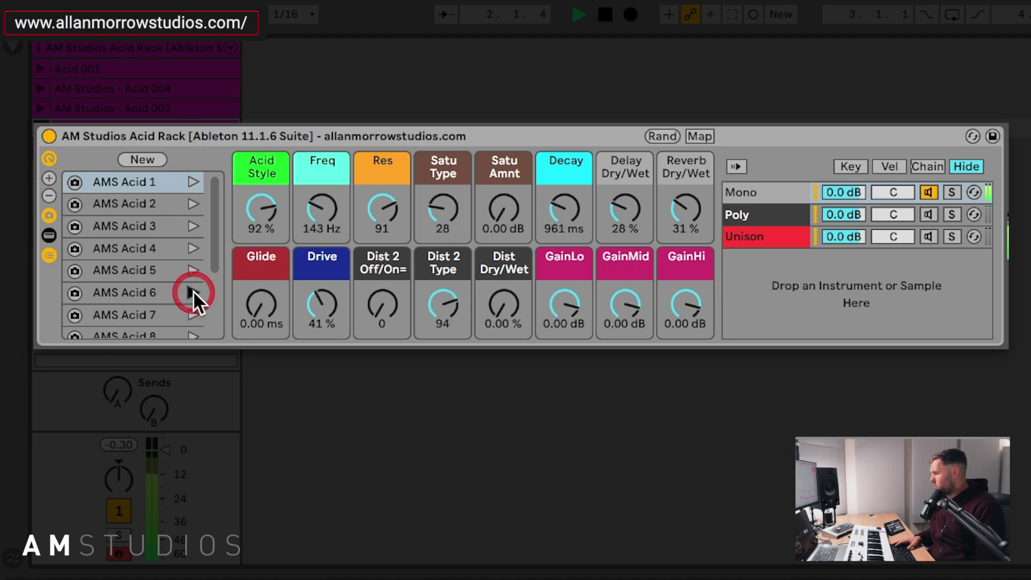
left_click(194, 203)
scroll(184, 255, "down", 3)
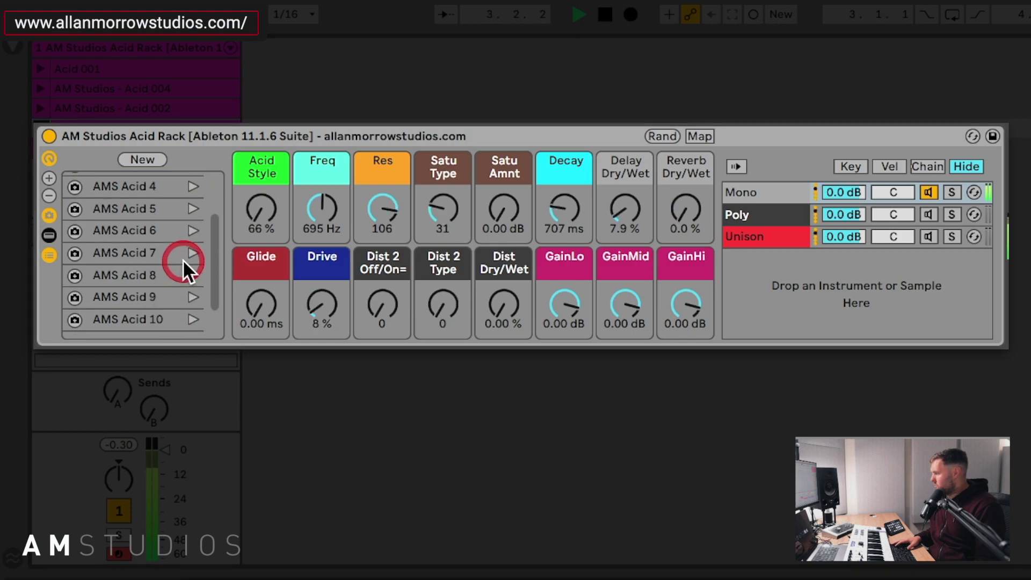
left_click(183, 260)
left_click(195, 273)
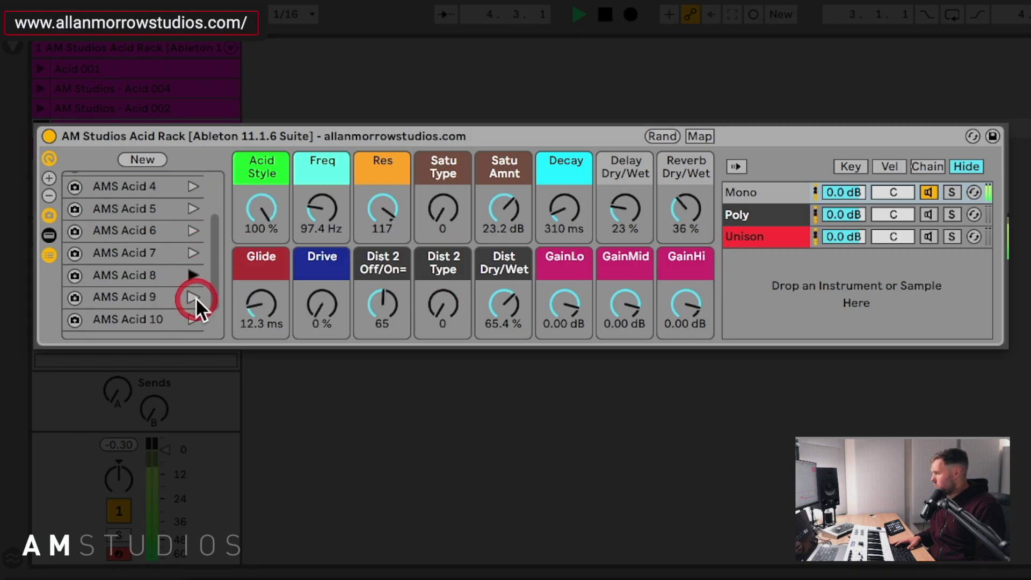
left_click(193, 297)
left_click(193, 319)
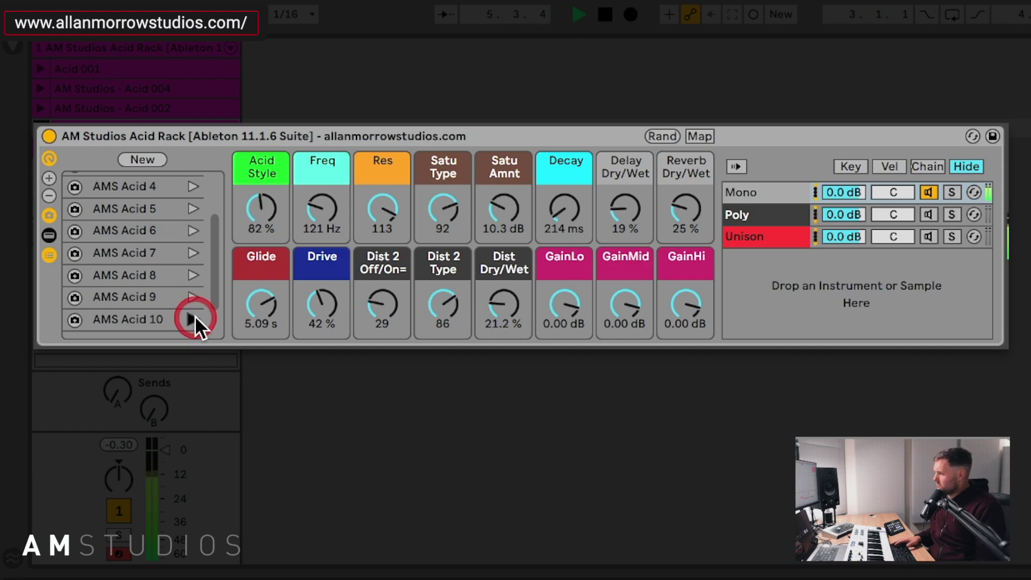
key("space")
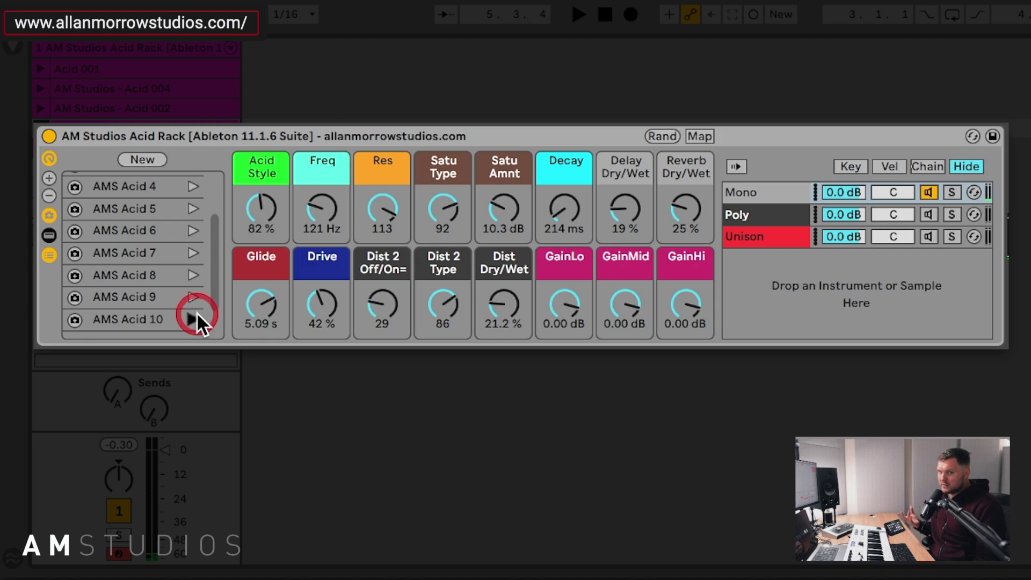
Hide the macro variations and deactivate the Mono chain
scroll(181, 295, "up", 3)
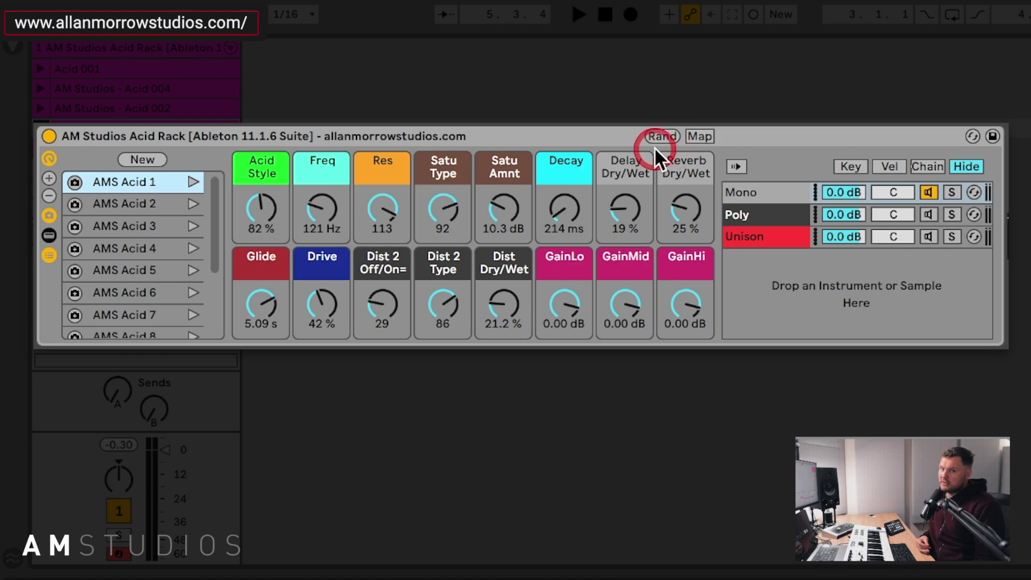
left_click(49, 214)
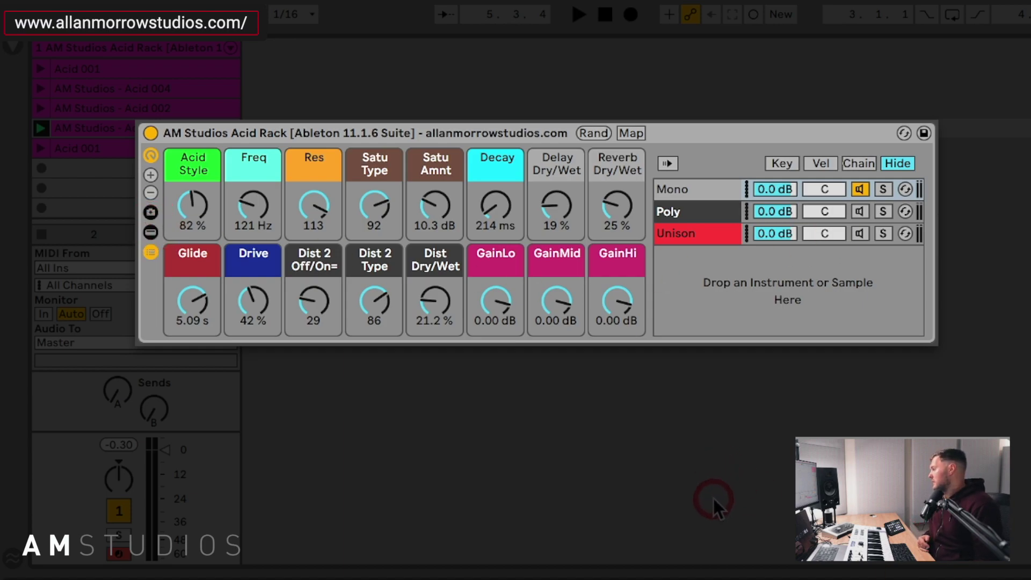
left_click(683, 188)
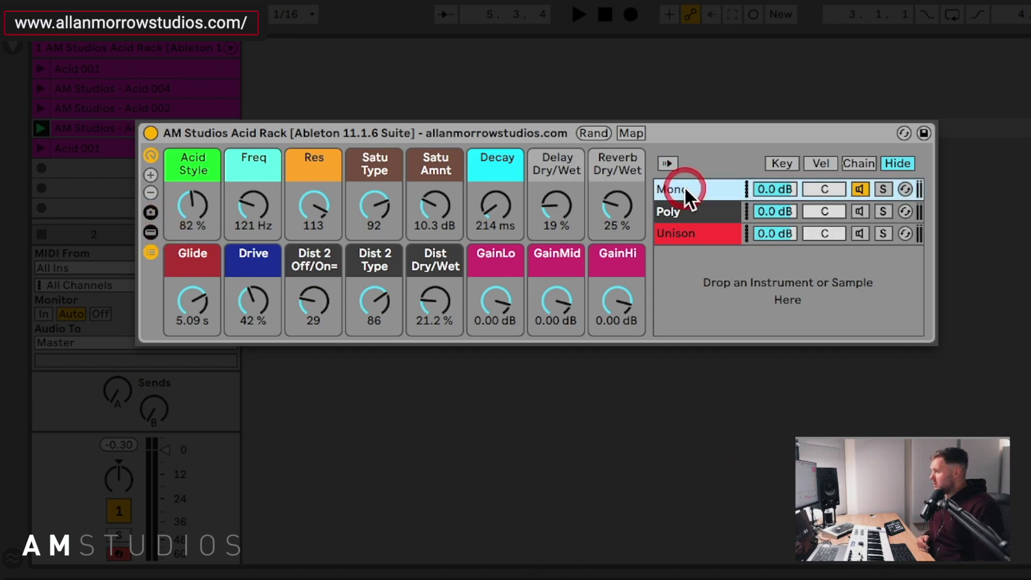
left_click(758, 190)
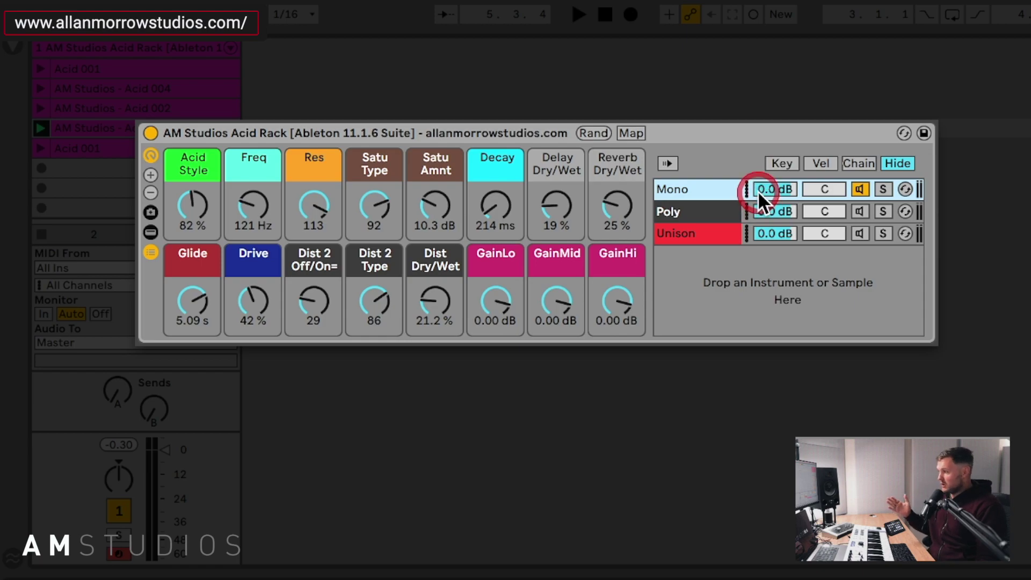
left_click(754, 207)
left_click(860, 233)
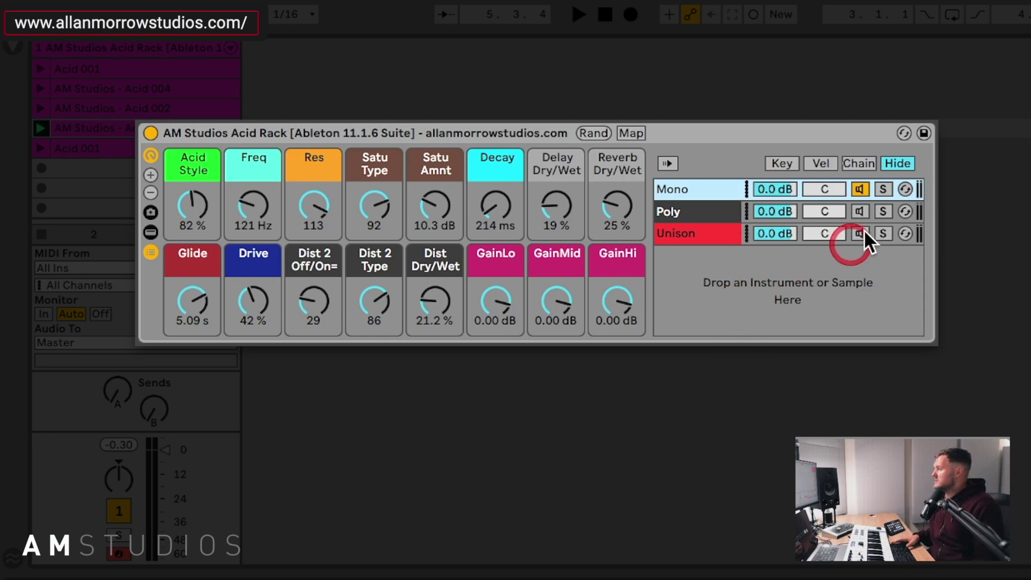
left_click(861, 188)
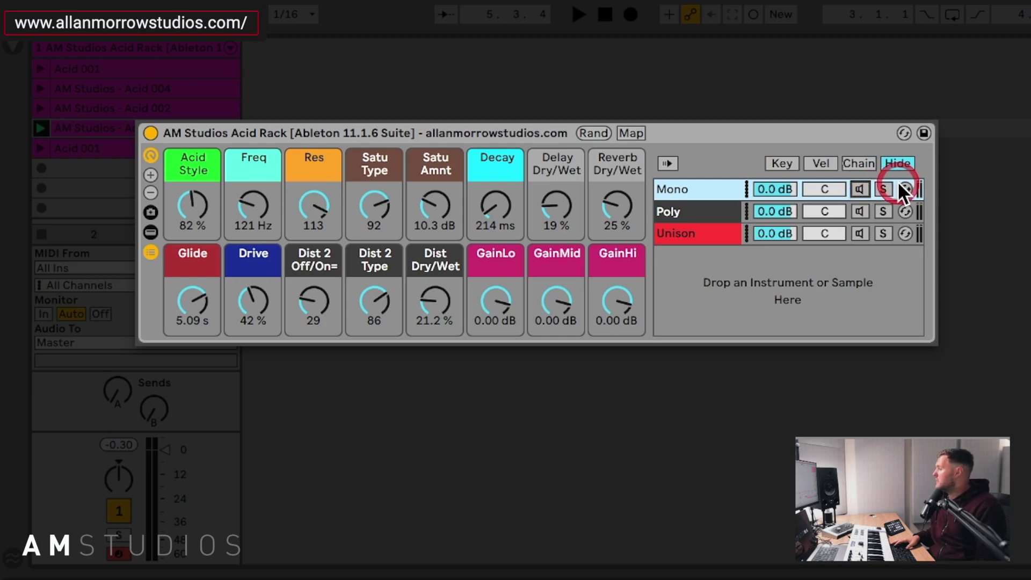
Select the Poly chain and the Unison chain in turn in the rack's chain list
left_click(724, 213)
left_click(854, 221)
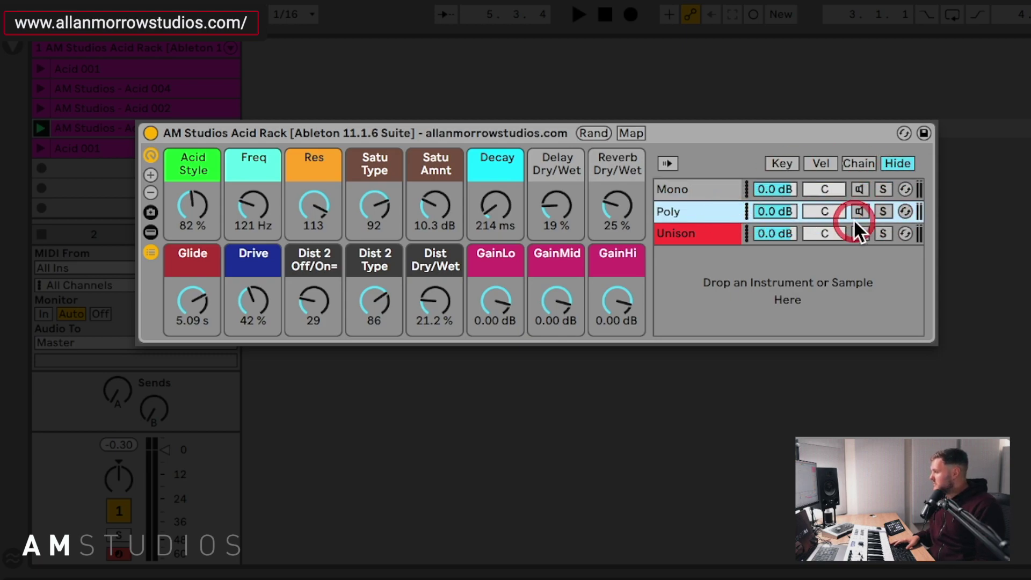
left_click(698, 229)
left_click(804, 235)
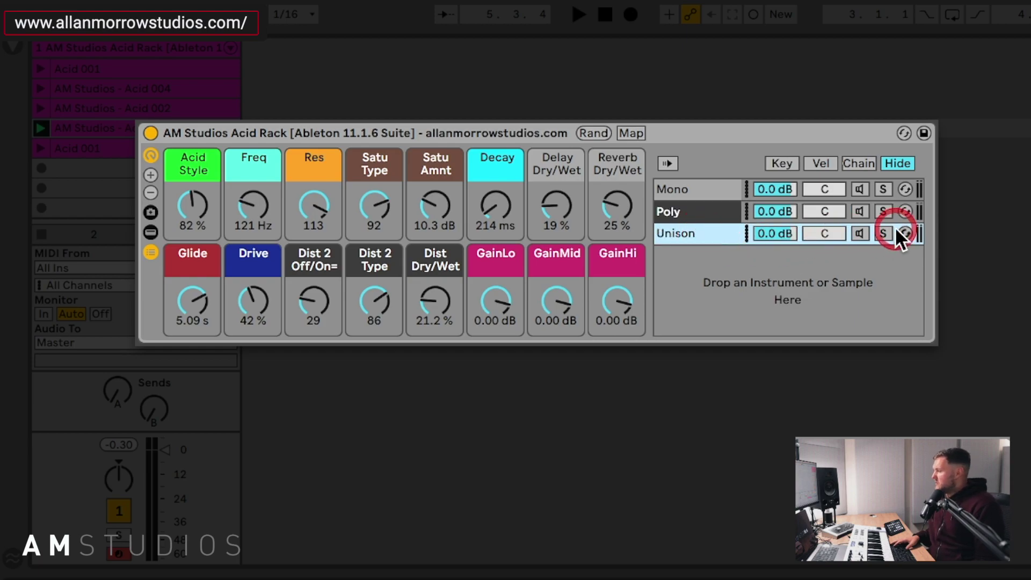
left_click(573, 176)
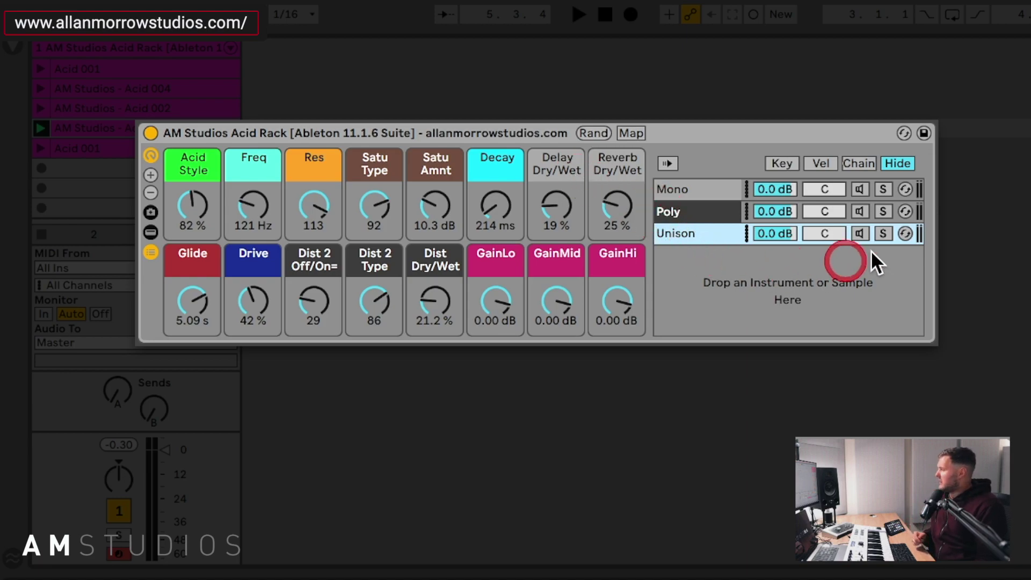
Activate the Unison chain and audition it briefly with the clip
left_click(875, 235)
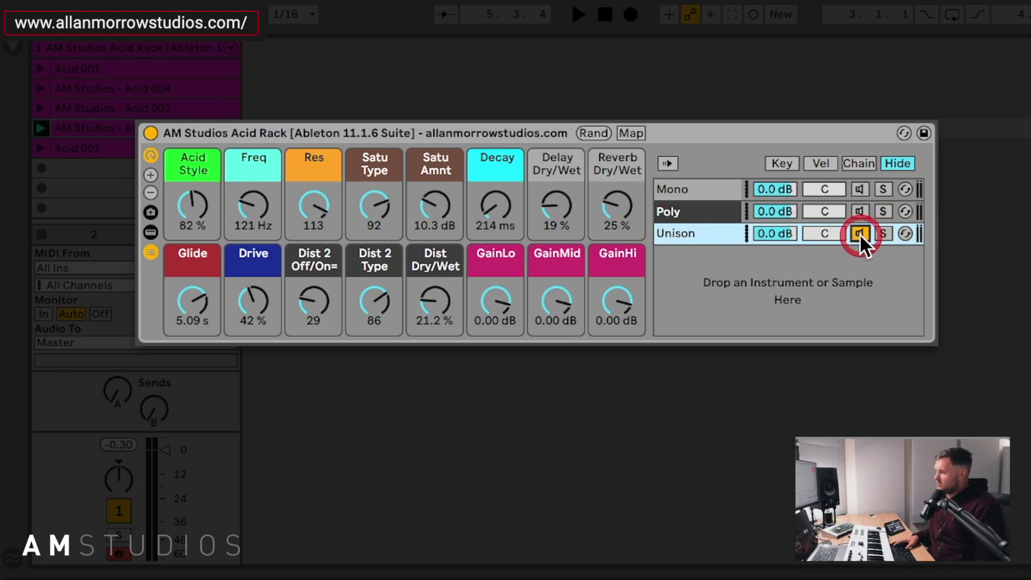
left_click(883, 188)
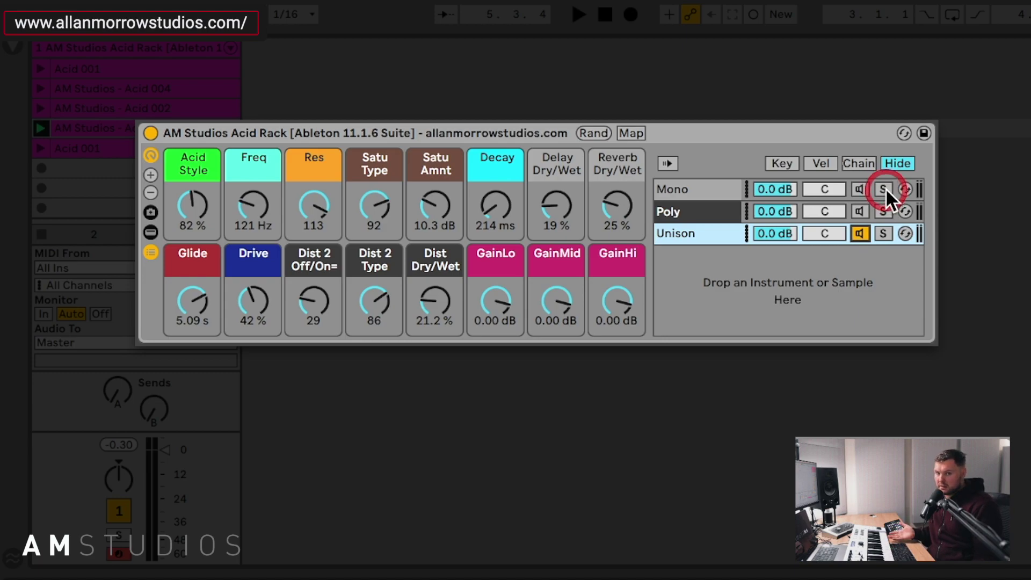
left_click(437, 190)
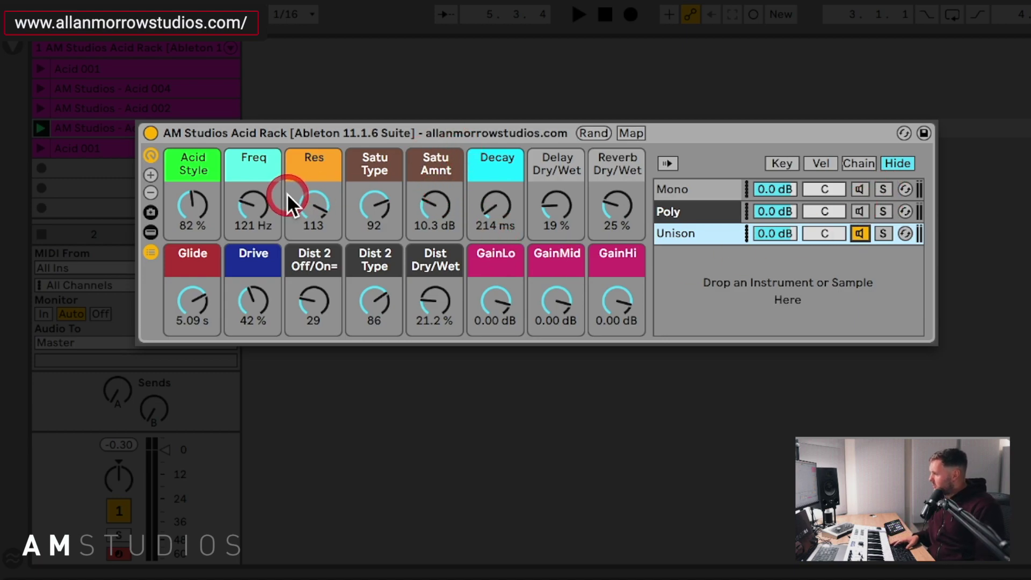
key("space")
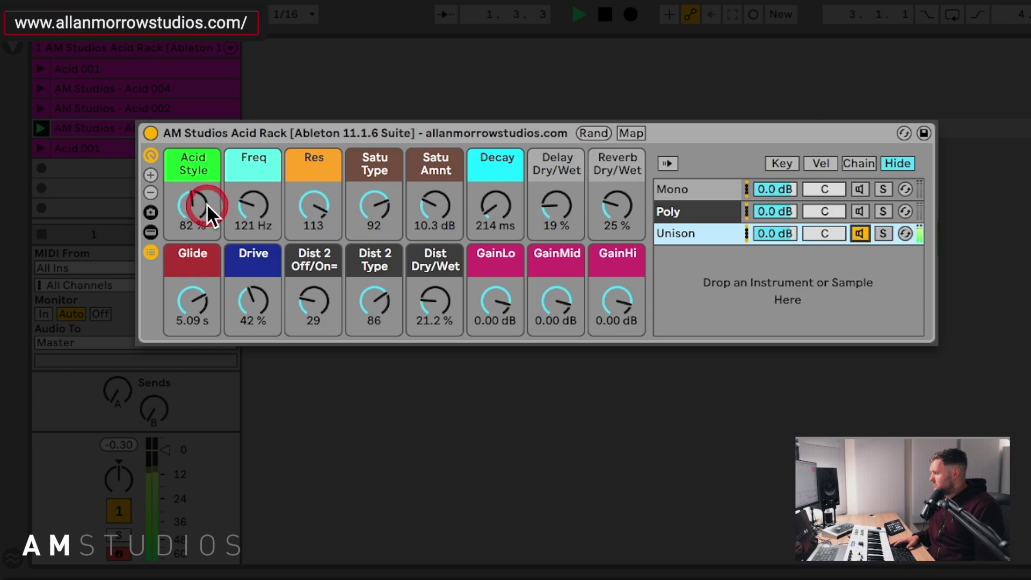
left_click(493, 224)
key("space")
Deactivate the Unison chain and activate the Mono chain
left_click(859, 232)
left_click(857, 211)
left_click(860, 188)
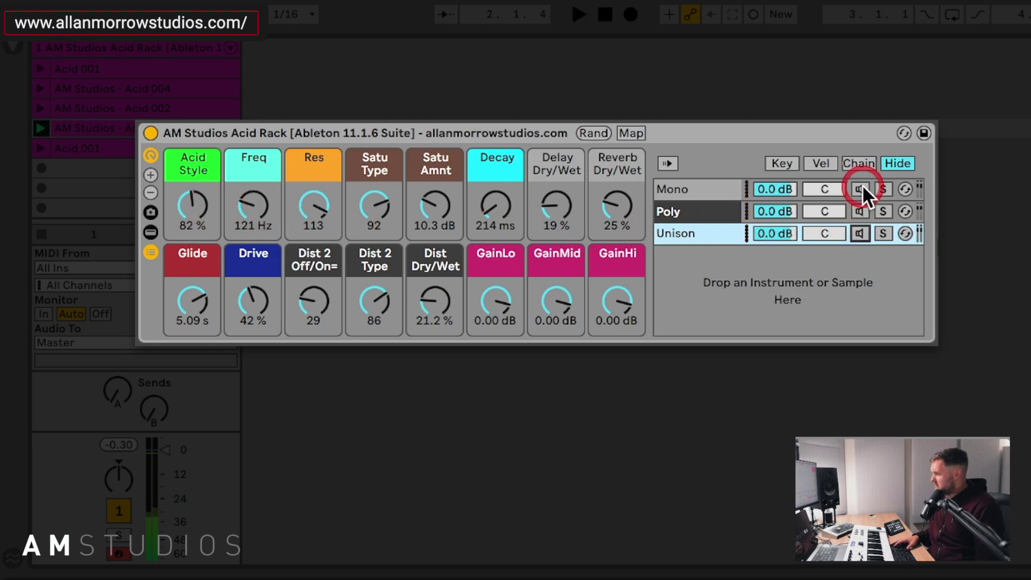
left_click(419, 236)
left_click(220, 171)
left_click(368, 322)
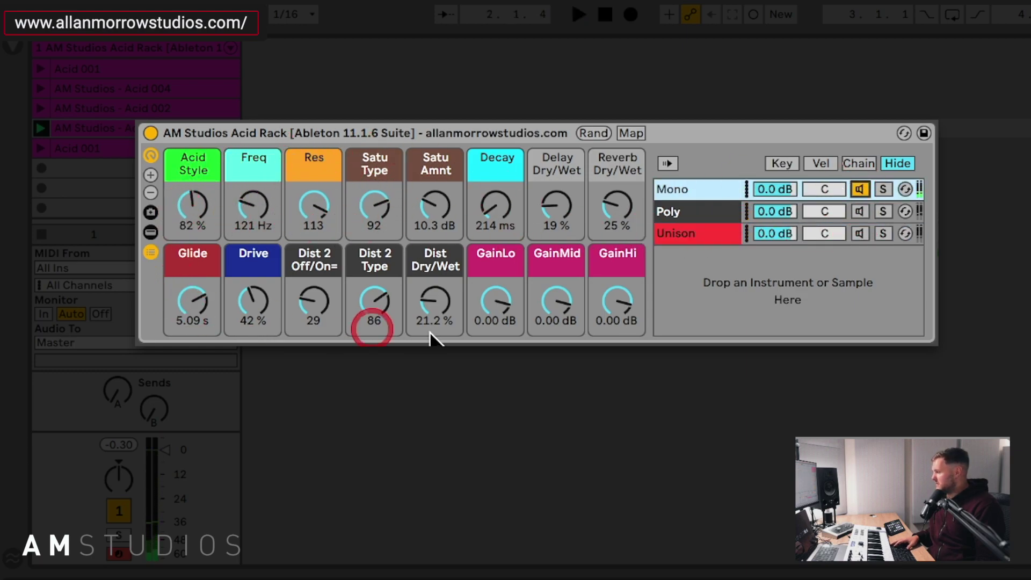
left_click(889, 167)
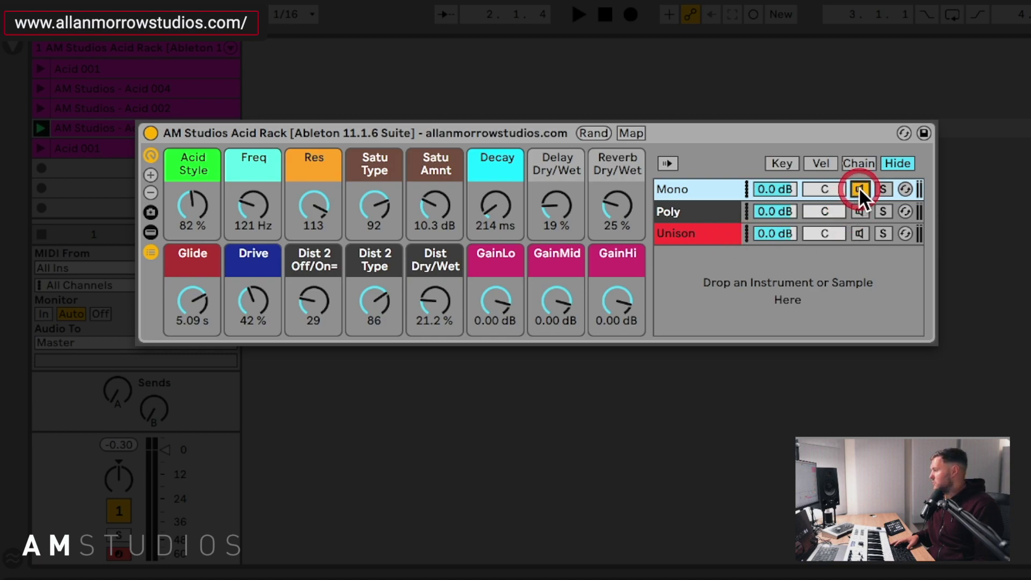
Compare the Unison and Mono chains during playback, set Acid Style to 88 % and Freq to 70.2 Hz on Unison, and stop playback
left_click(862, 233)
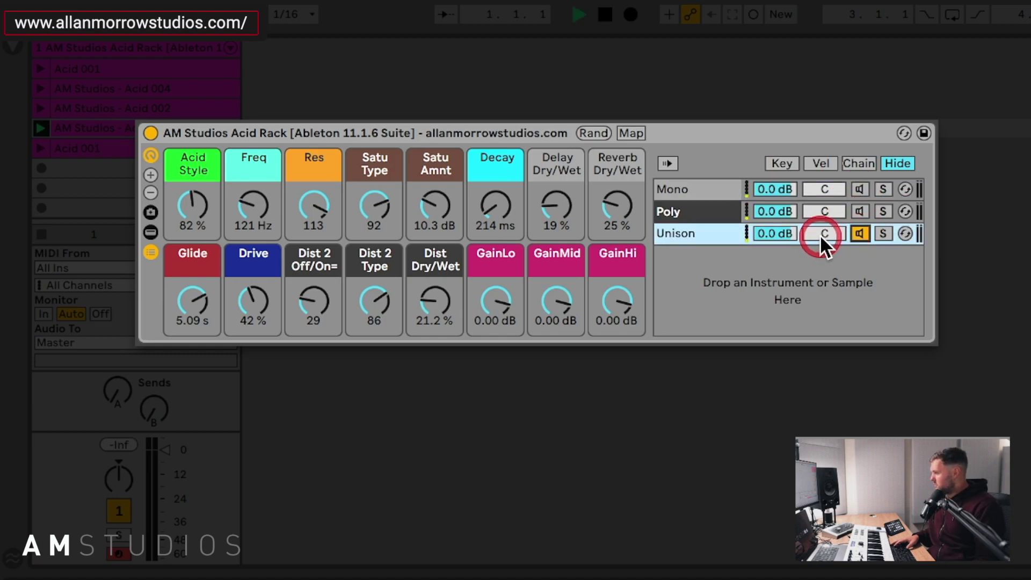
left_click(859, 189)
mouse_move(252, 204)
left_mouse_down()
mouse_move(252, 177)
mouse_move(252, 211)
left_mouse_up()
left_click(859, 189)
left_click(859, 233)
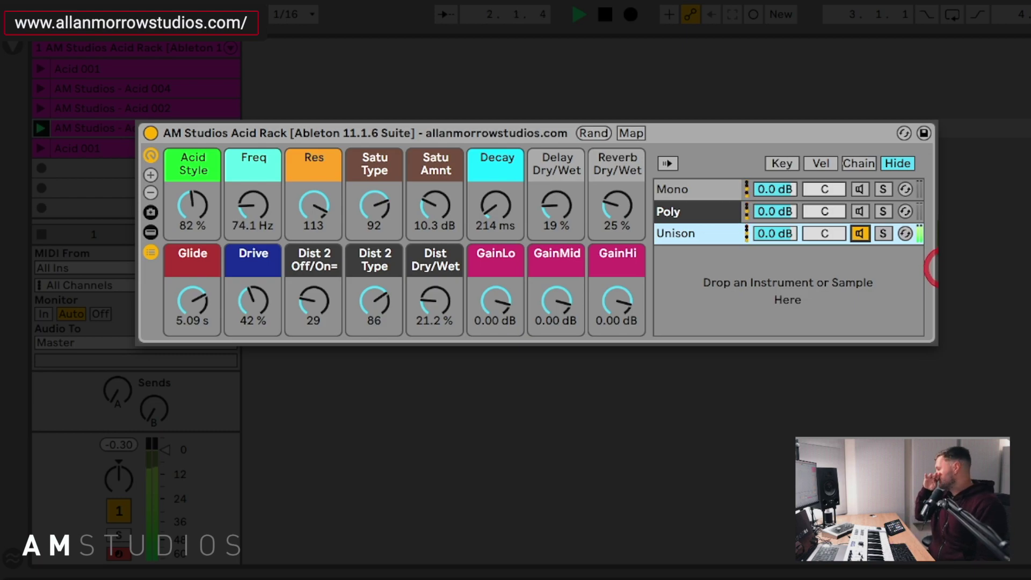
left_click_drag(192, 204, 253, 209)
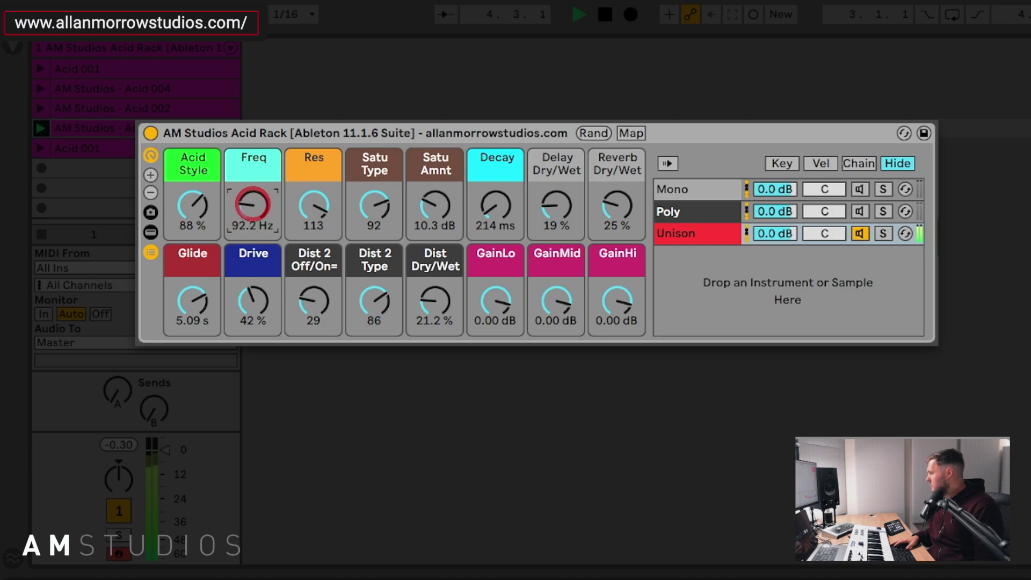
key("space")
Show the macro variations, recall AMS Acid 1 and start playback with the Unison chain active
left_click(151, 211)
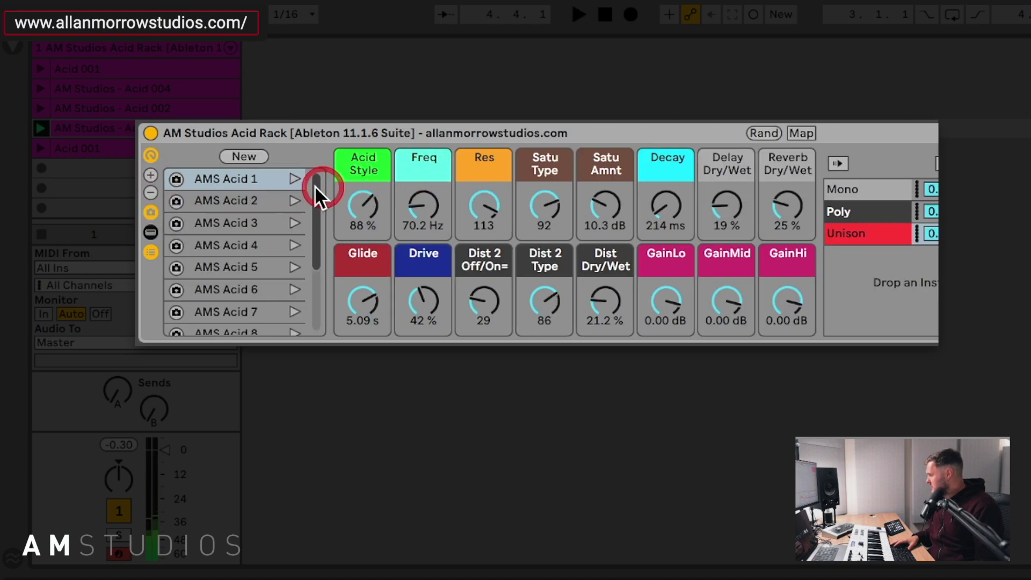
left_click(293, 182)
key("space")
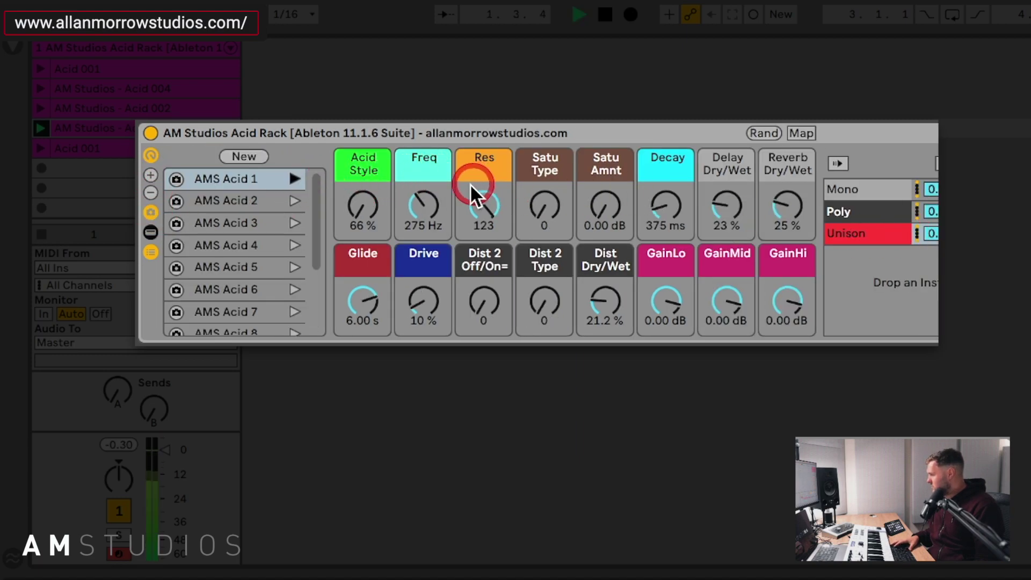
Set Acid Style to 100 %, Freq to 159 Hz and Satu Amnt to 14.2 dB while the clip plays
mouse_move(425, 192)
left_mouse_down()
mouse_move(425, 182)
mouse_move(421, 201)
left_mouse_up()
left_click_drag(359, 208, 363, 201)
left_click_drag(423, 210, 423, 216)
left_click_drag(614, 203, 624, 228)
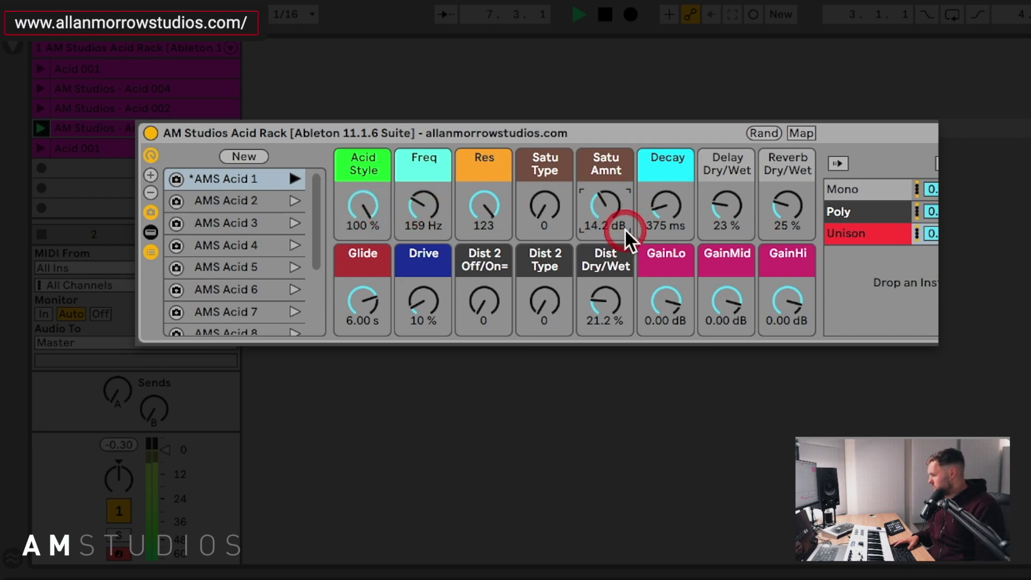
Stop playback, switch from the Unison chain to the Mono chain, and restart playback to compare the sound
left_click(823, 244)
key("space")
left_click(931, 233)
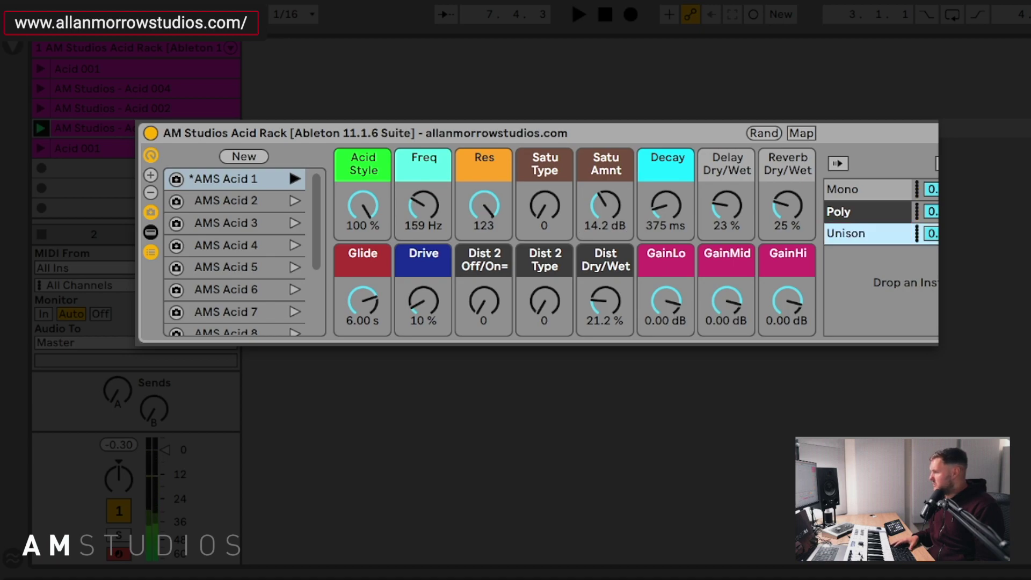
left_click(931, 190)
key("space")
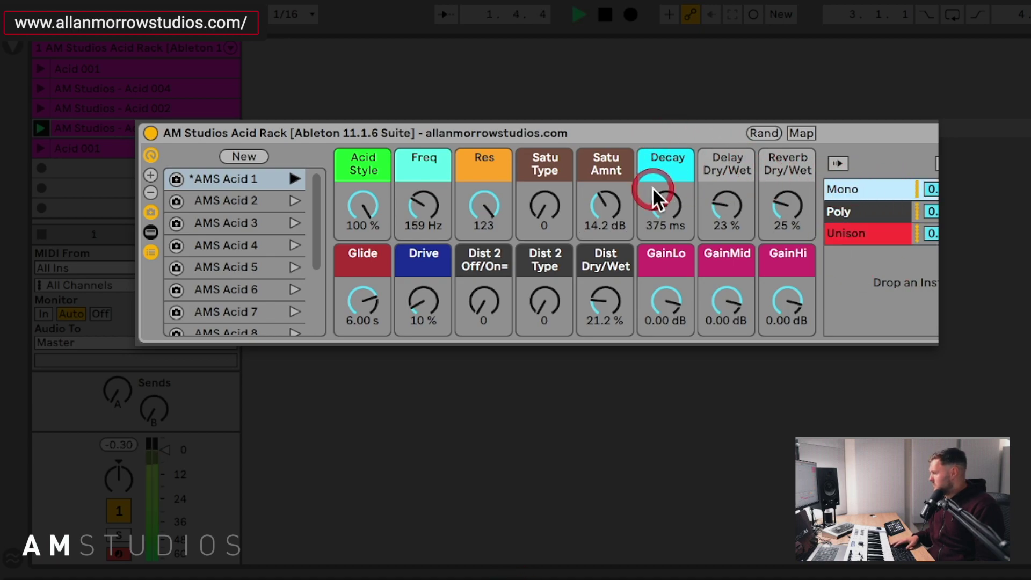
Set Freq to 103 Hz, Decay to 9.60 s and Glide to 0.00 ms while the clip plays
key("space")
mouse_move(432, 207)
left_mouse_down()
mouse_move(433, 177)
mouse_move(425, 205)
left_mouse_up()
key("space")
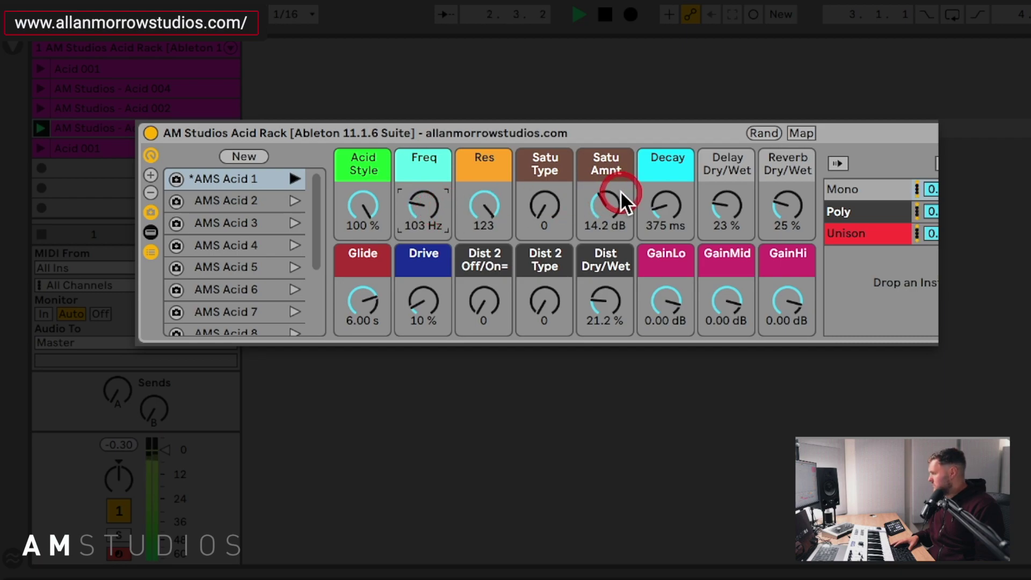
left_click_drag(666, 208, 665, 186)
left_click_drag(364, 300, 364, 327)
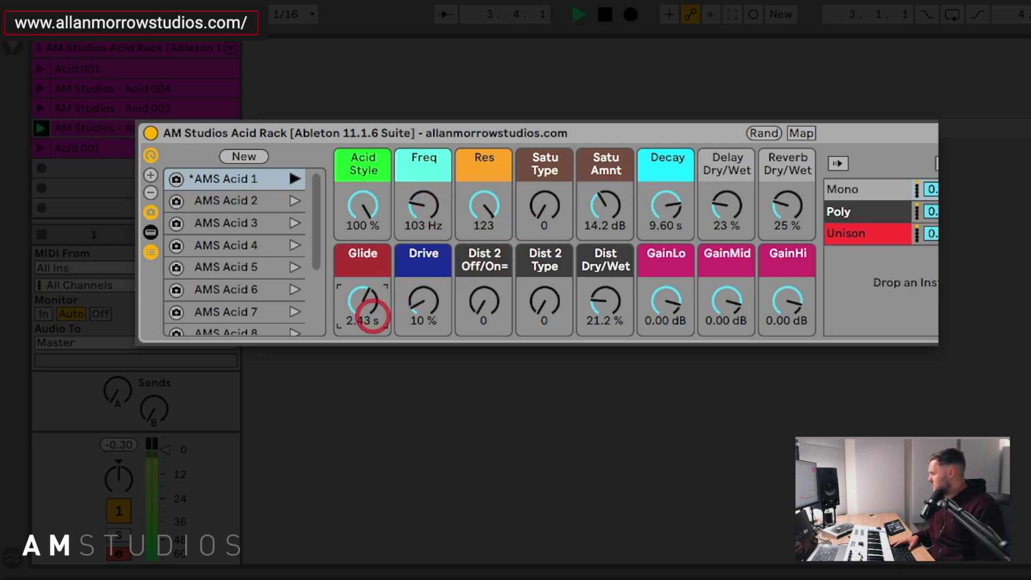
Set Drive and Dist Dry/Wet to 0 %, Acid Style to 66 % and Freq to 381 Hz during playback
left_click_drag(425, 297, 423, 307)
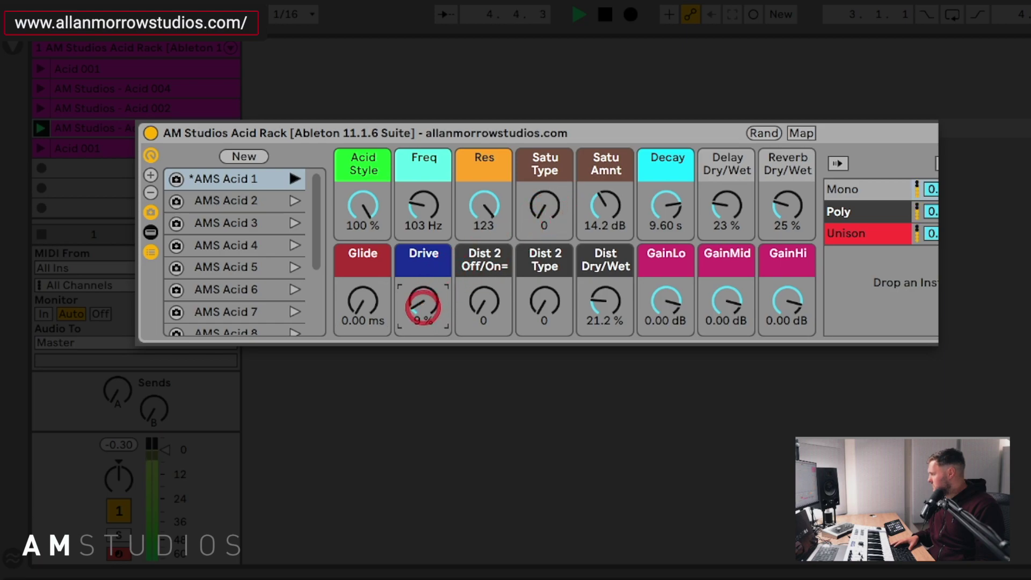
left_click_drag(614, 298, 609, 302)
left_click_drag(424, 196, 418, 205)
left_click_drag(360, 207, 362, 215)
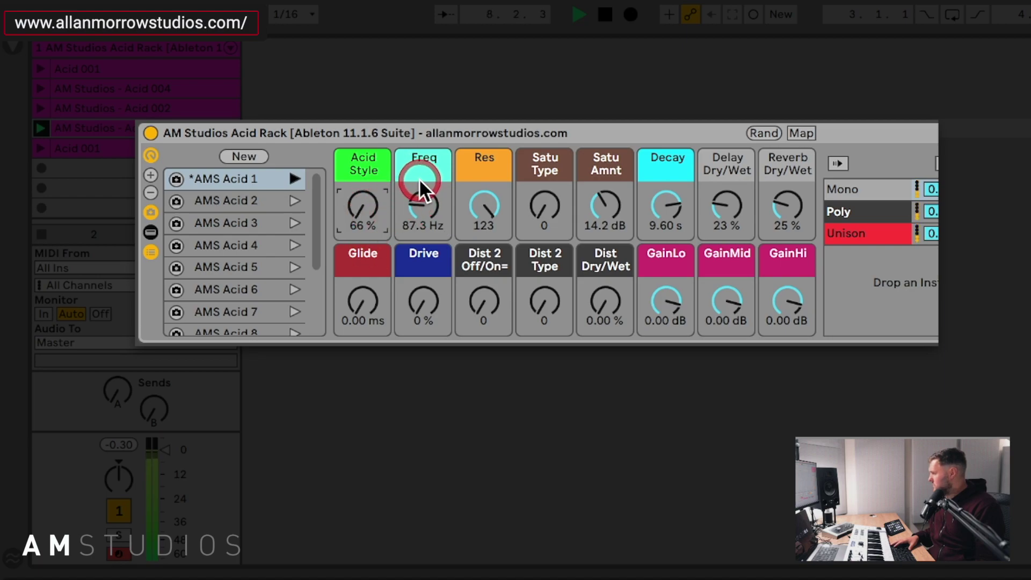
left_click_drag(426, 206, 443, 234)
Hide the rack's macro variations list and show it again
left_click(278, 220)
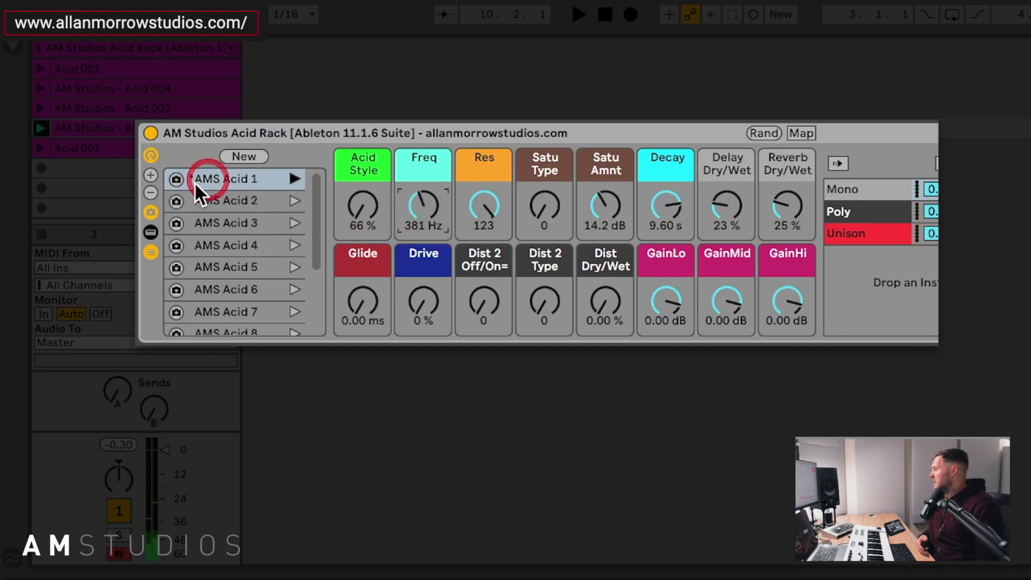
left_click(149, 214)
left_click(150, 212)
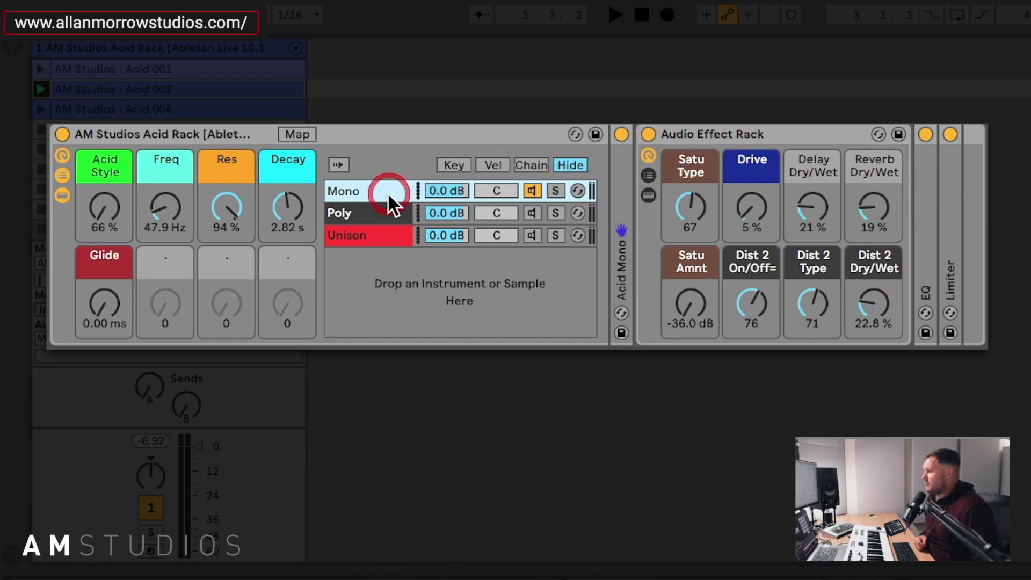
View the Poly, Unison and Mono chains of the Ableton Live 10 version of the Acid Rack, ending on Mono
left_click(373, 215)
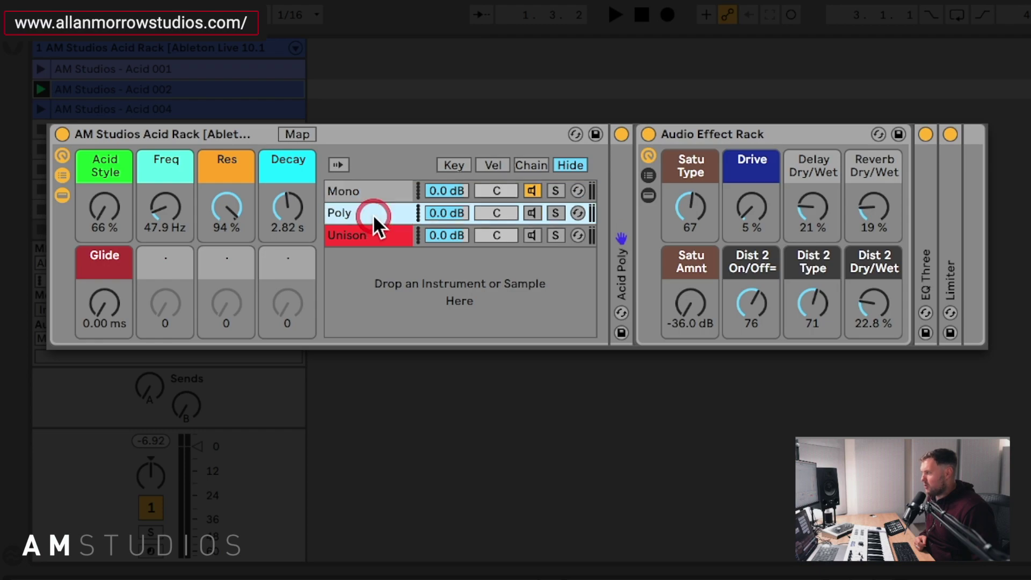
left_click(369, 234)
left_click(371, 214)
left_click(375, 195)
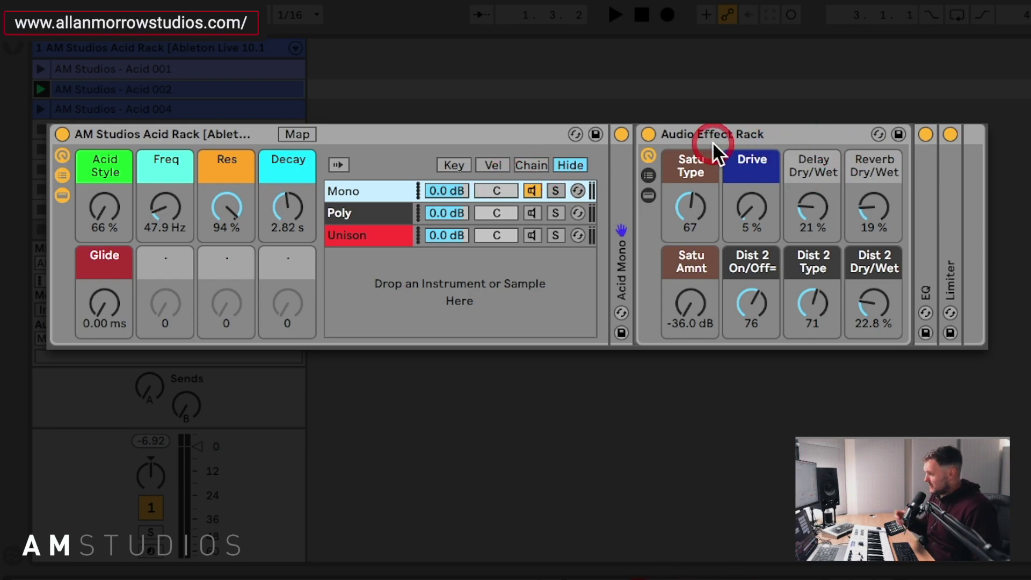
Turn off the Audio Effect Rack and audition the dry Mono sound with Freq at 40.7 Hz and Res at 97 %
left_click(647, 134)
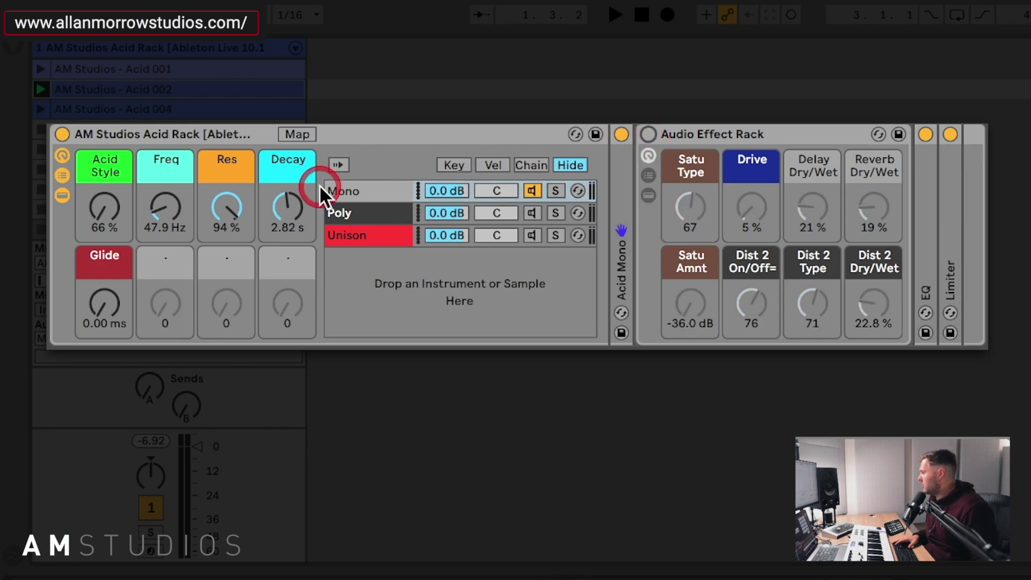
key("space")
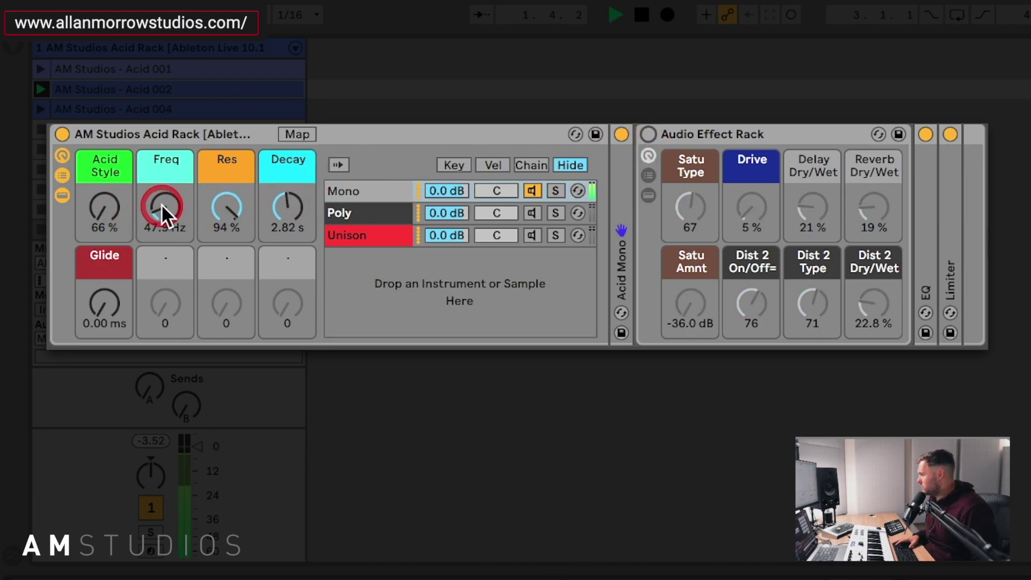
mouse_move(161, 204)
left_mouse_down()
mouse_move(161, 167)
mouse_move(161, 212)
mouse_move(220, 198)
mouse_move(161, 207)
mouse_move(161, 191)
mouse_move(163, 215)
left_mouse_up()
key("space")
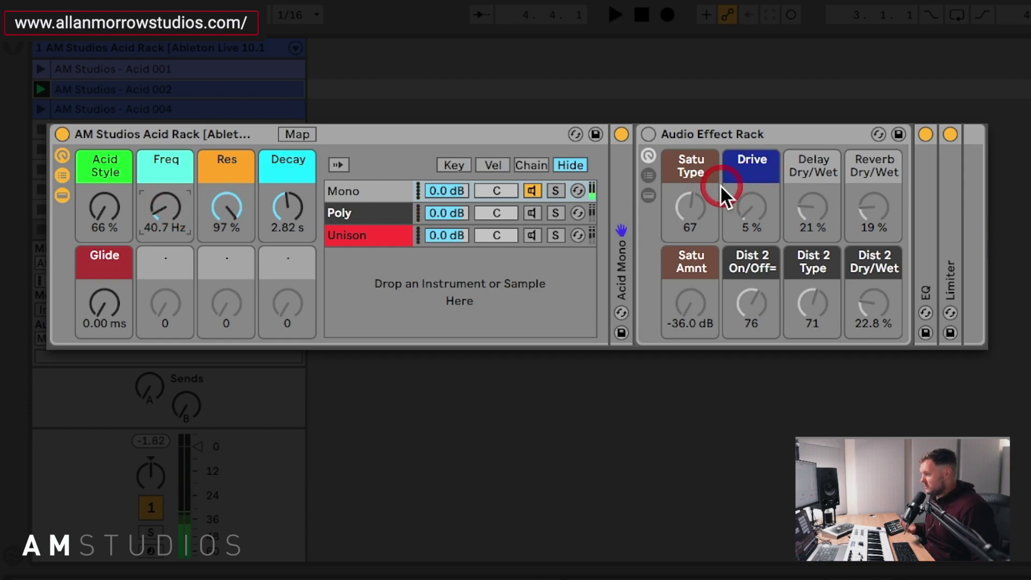
Turn the Audio Effect Rack back on, reset Satu Type to 0 and set Satu Amnt to 7.09 dB during playback
left_click(647, 136)
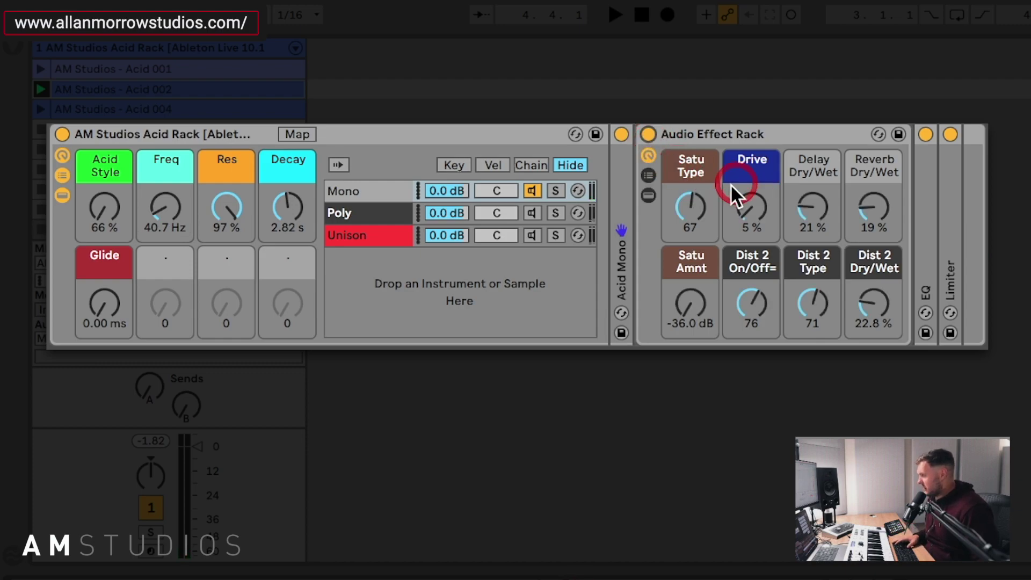
double_click(695, 204)
key("space")
left_click_drag(698, 305, 698, 237)
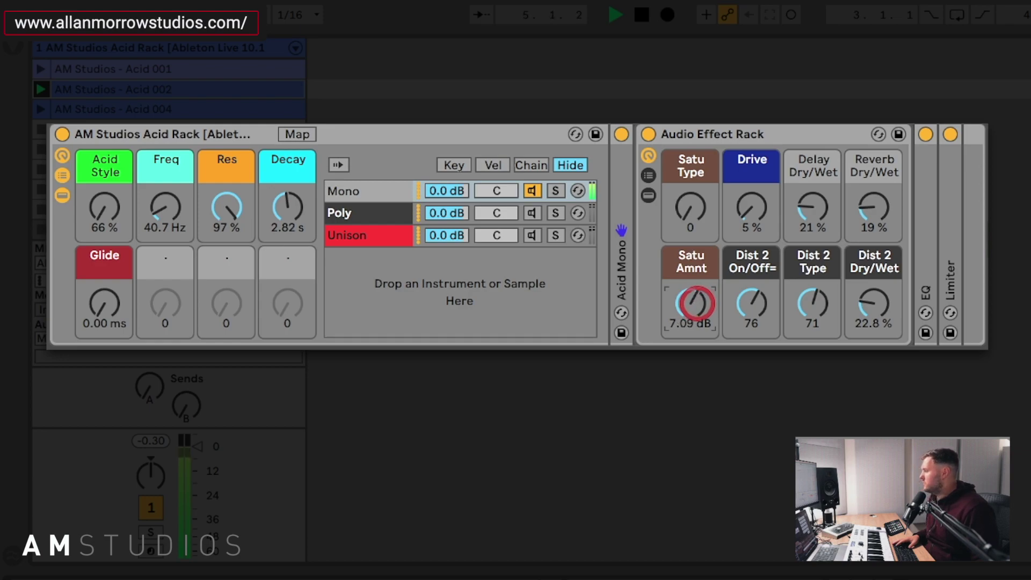
Set Drive to 30 % and Freq to 30.9 Hz during playback, stop the clip and set Glide to 25.5 ms
left_click_drag(751, 205, 750, 188)
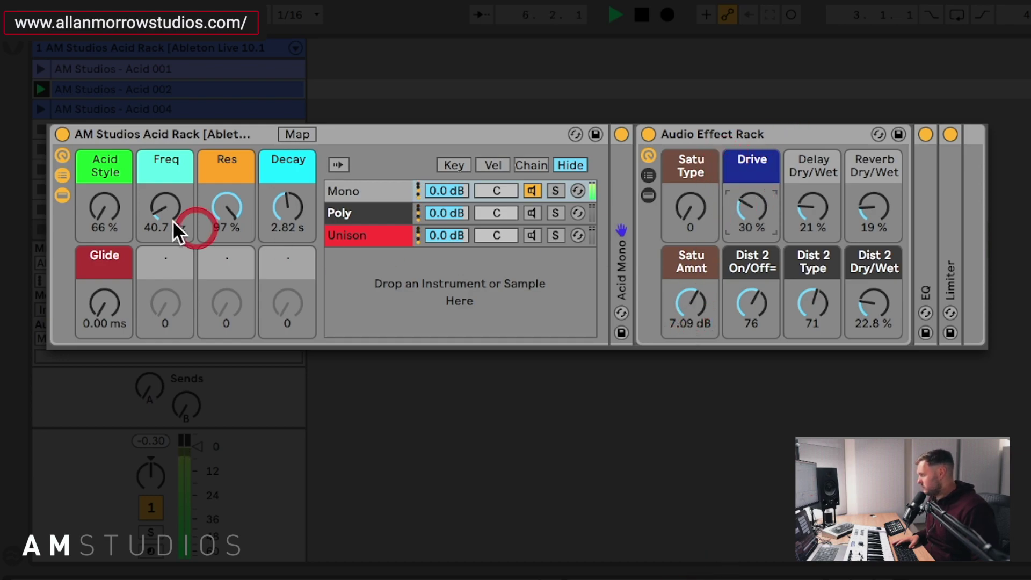
left_click_drag(163, 208, 169, 256)
key("space")
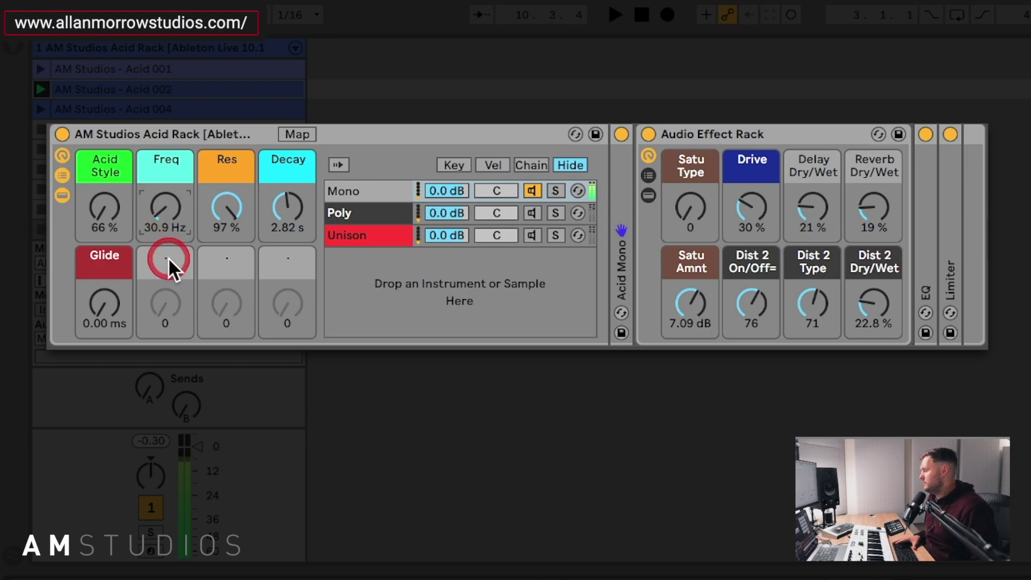
left_click_drag(87, 302, 99, 290)
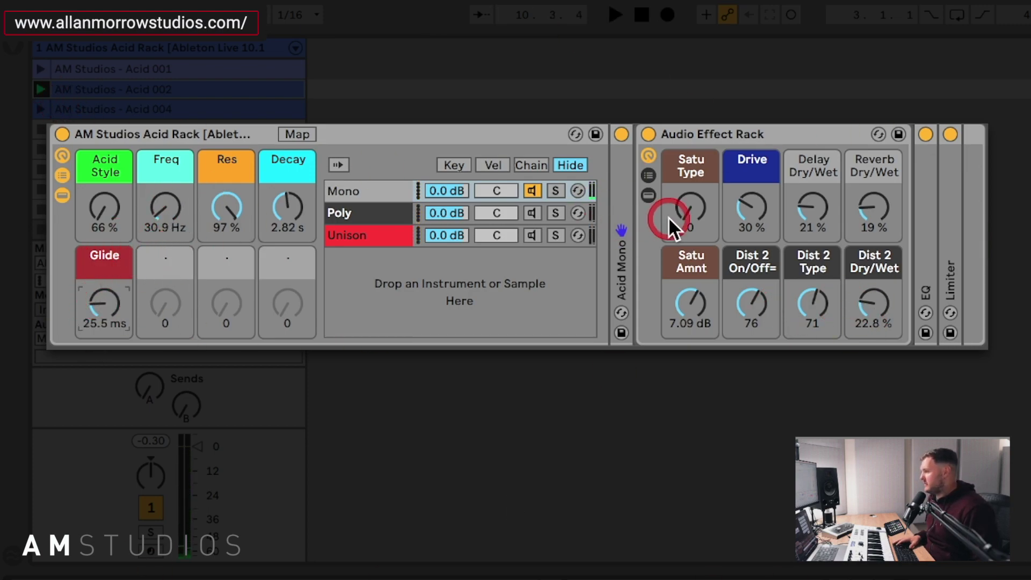